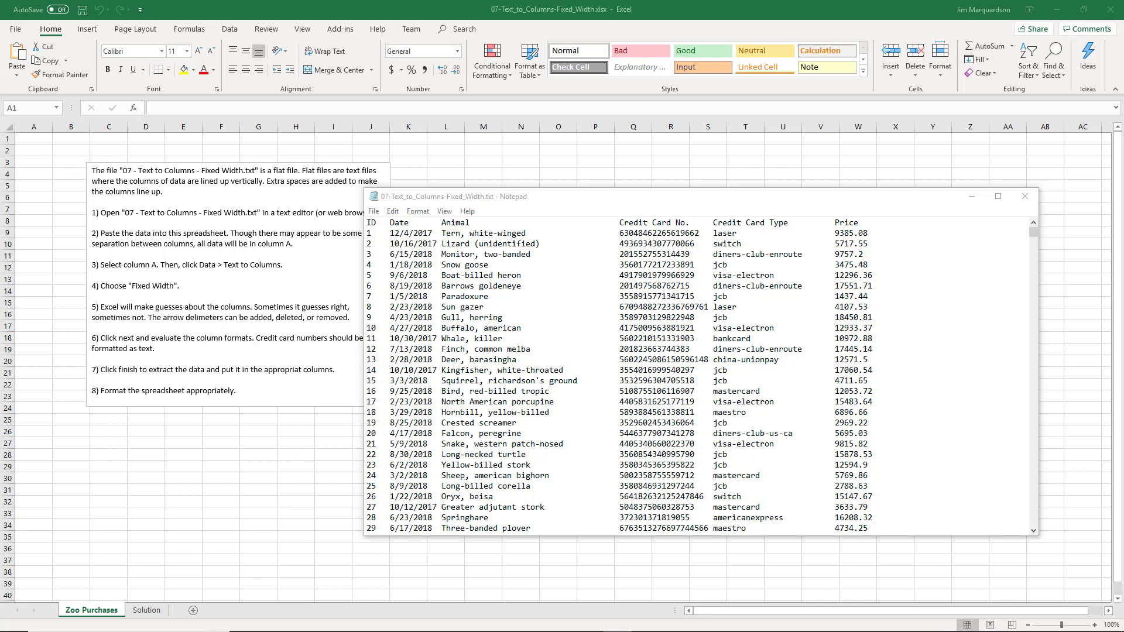
Bring the zoo purchase text file to the front in Notepad and move the caret into the data
click(583, 313)
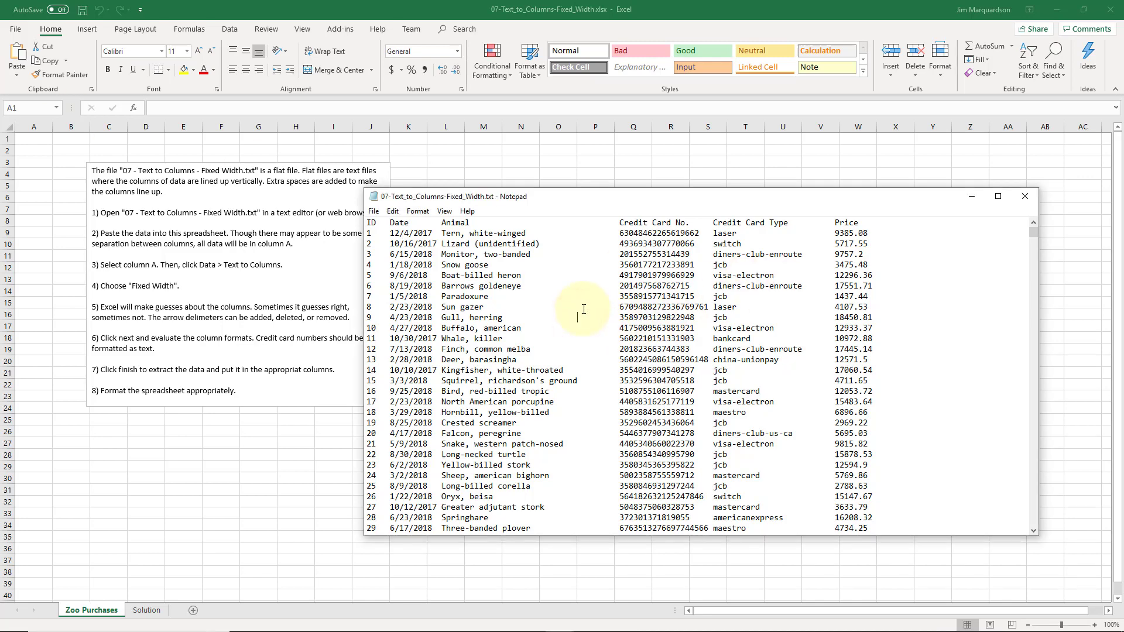
click(432, 233)
key(Down)
drag(361, 331, 261, 316)
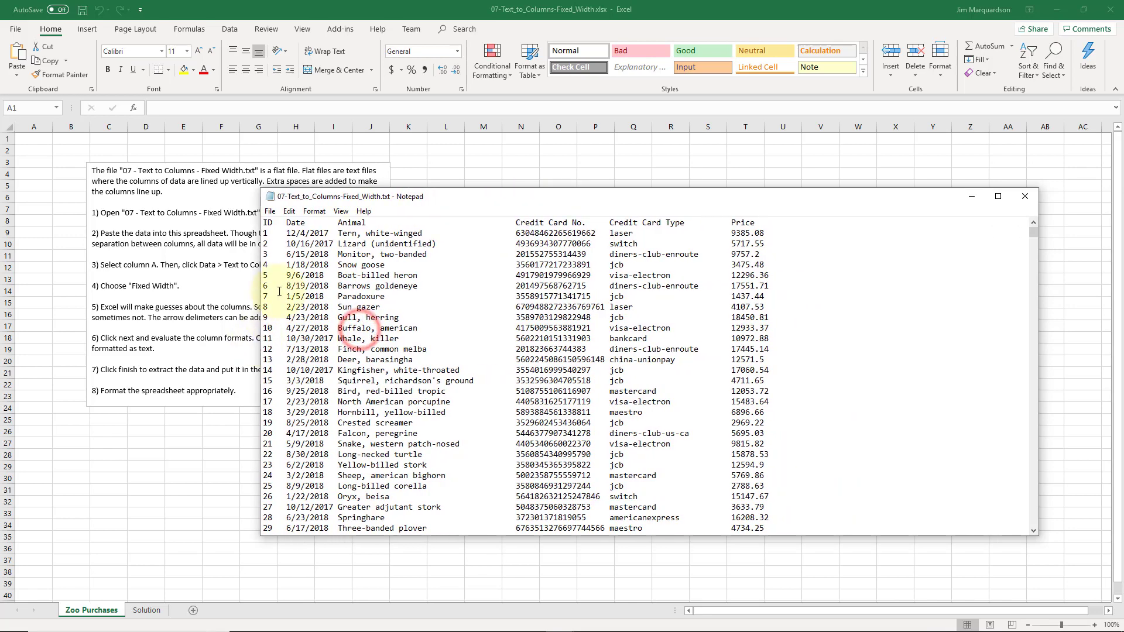
click(263, 226)
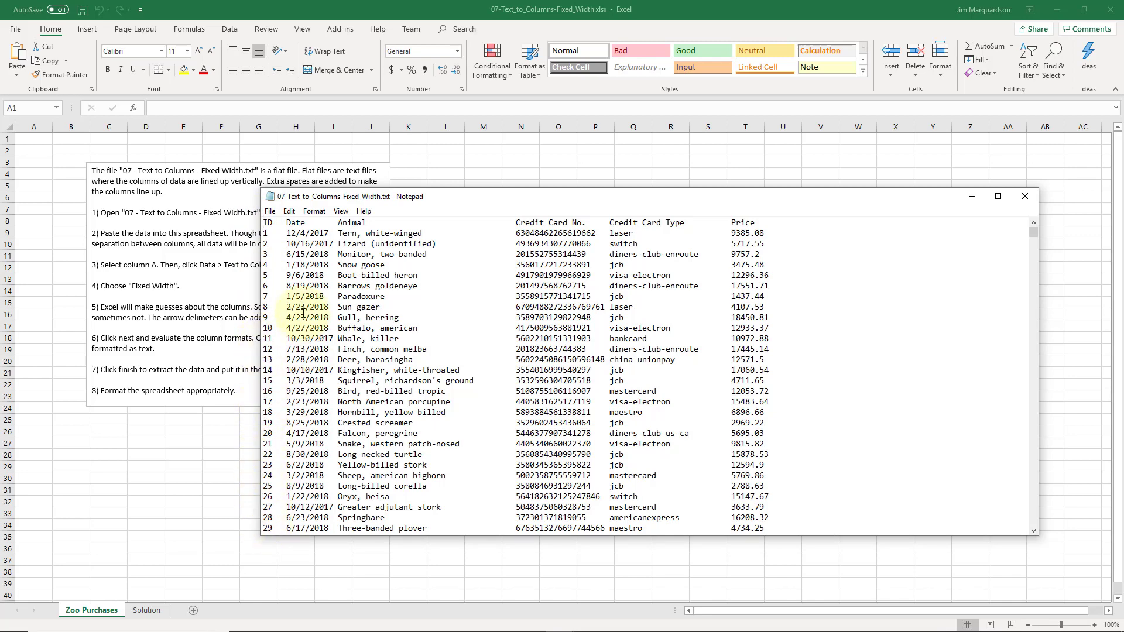
click(286, 222)
click(287, 247)
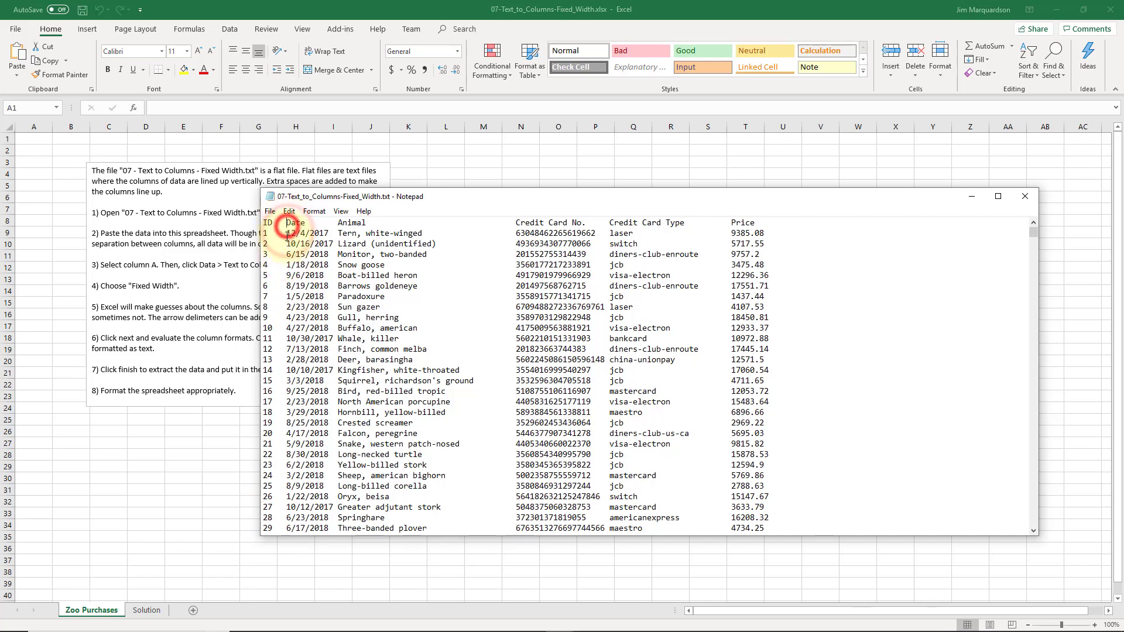
drag(285, 276, 285, 306)
click(285, 326)
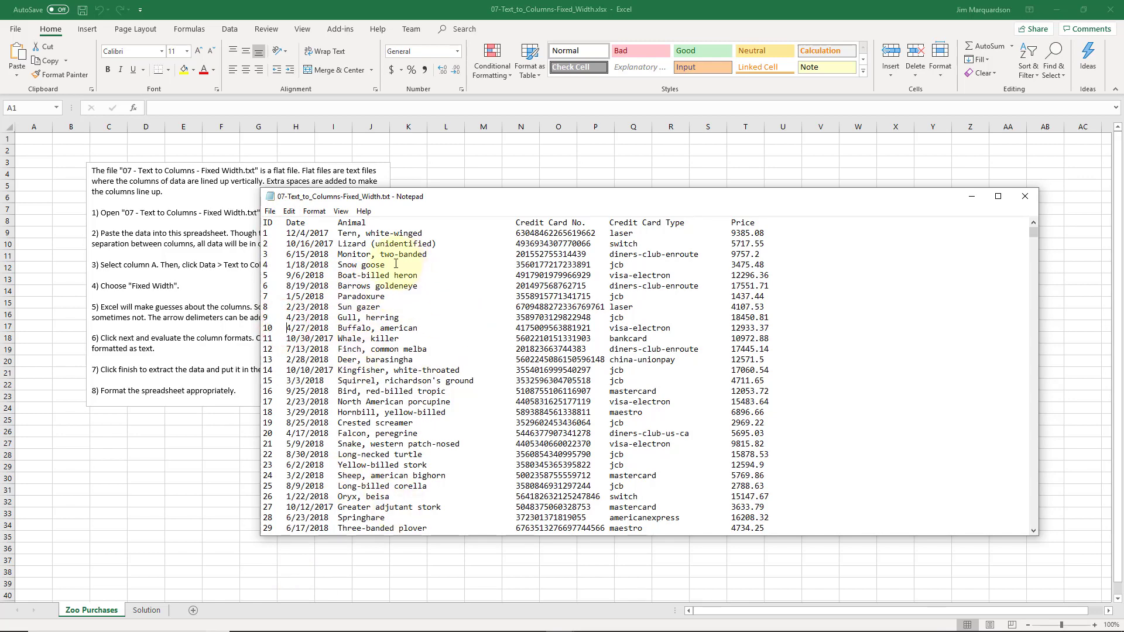
drag(389, 264, 512, 261)
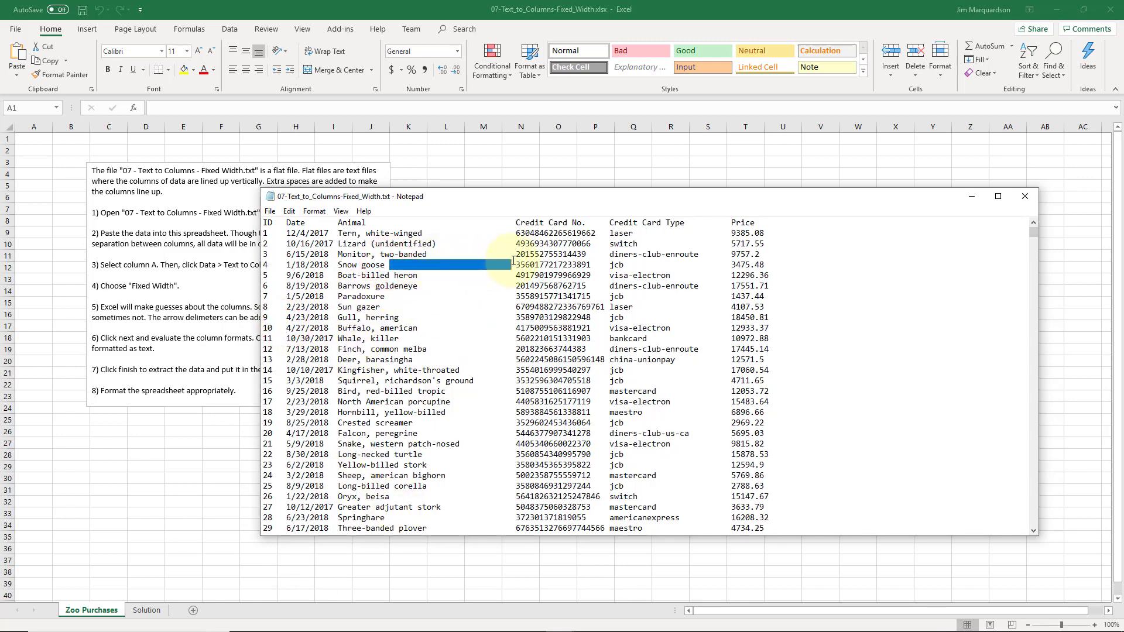
click(512, 261)
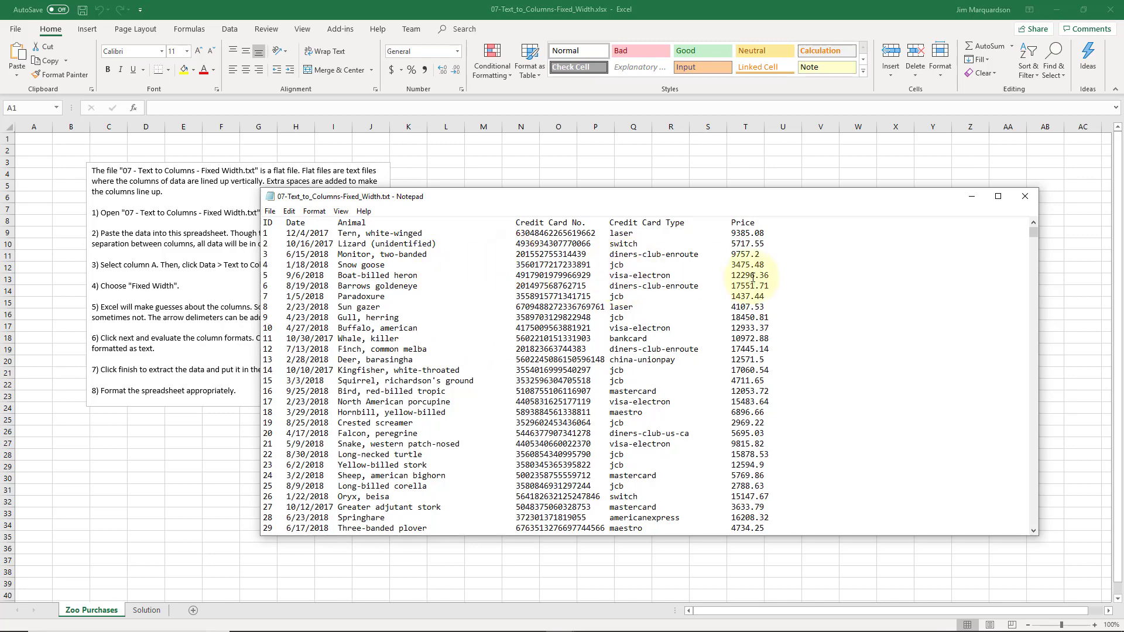
click(527, 269)
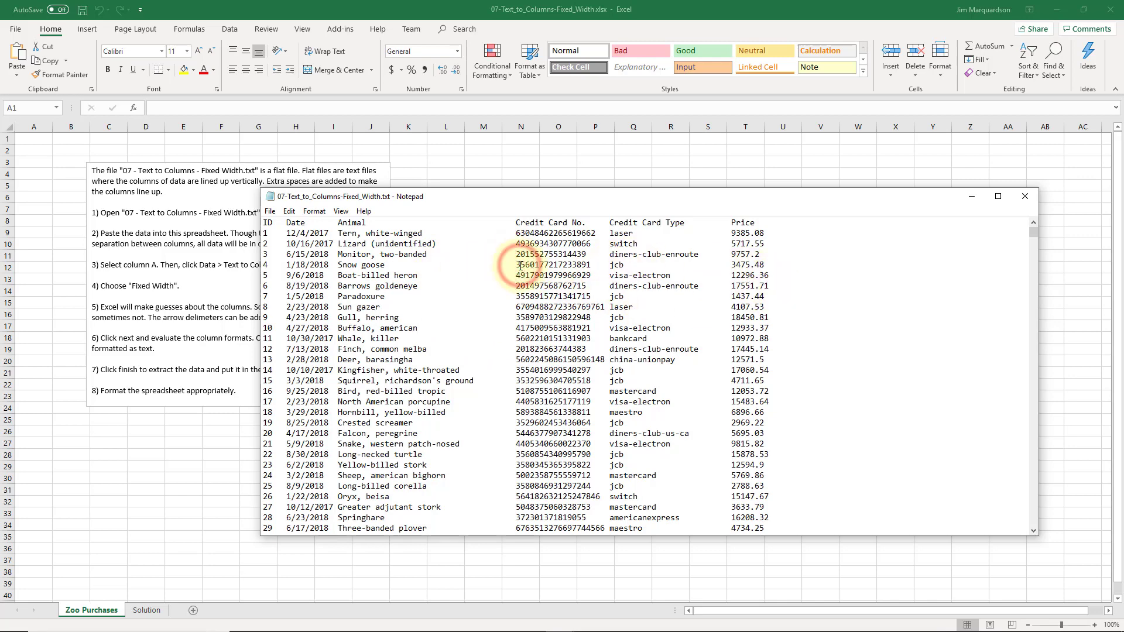
Paste all the zoo purchase text from Notepad into Excel starting at cell A1
key(ctrl+a)
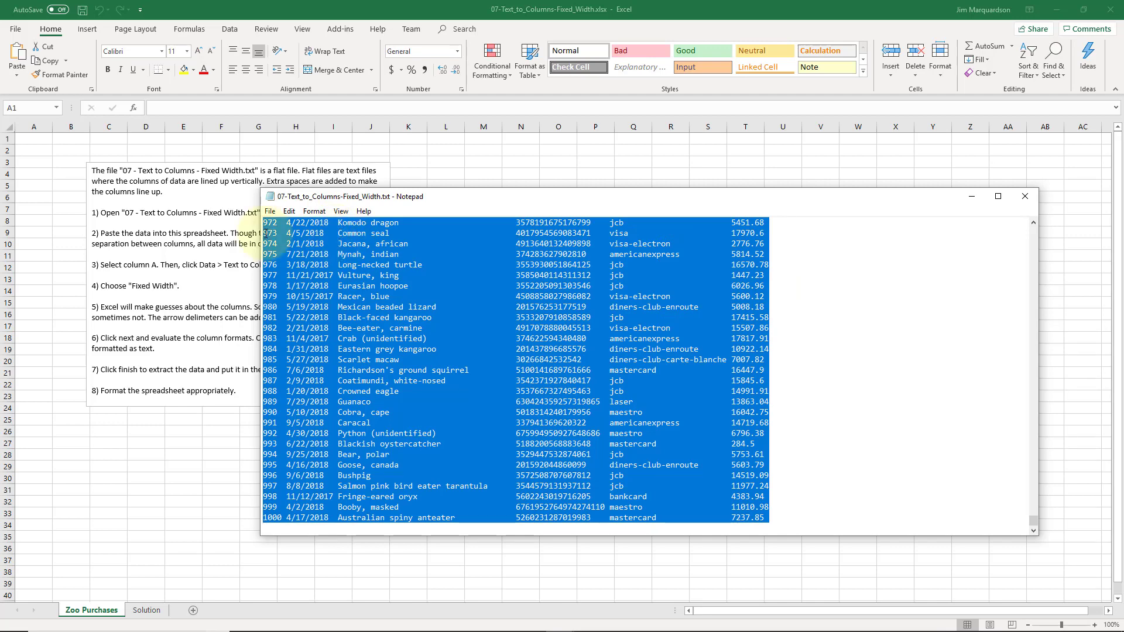
click(41, 142)
key(ctrl+v)
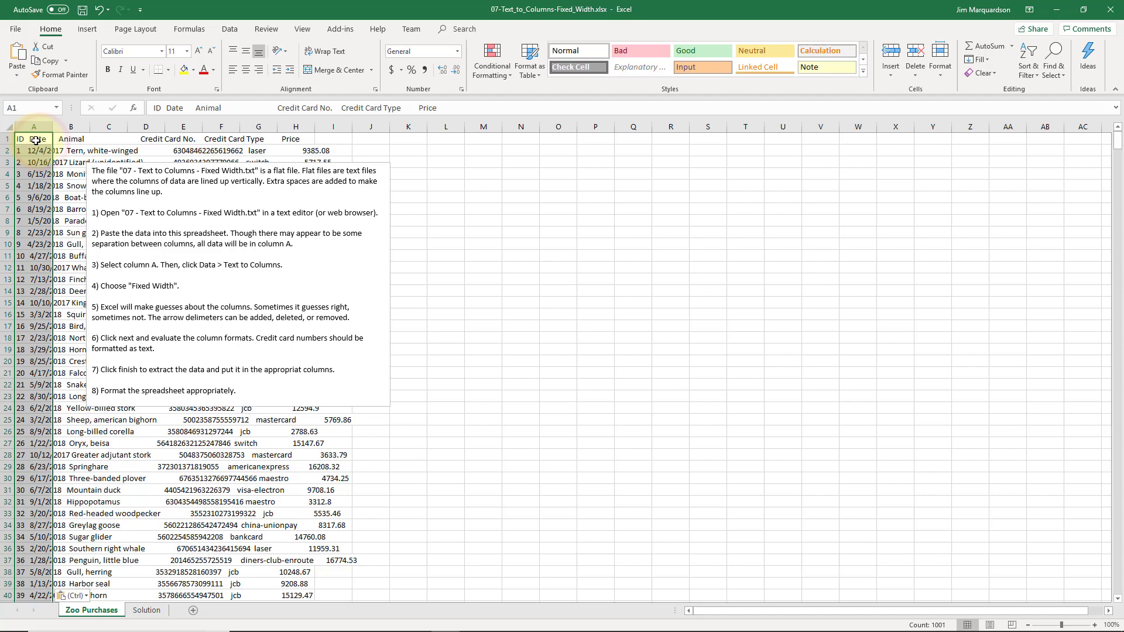
Move the instructions text box to the right of the pasted data and return to A1
click(205, 189)
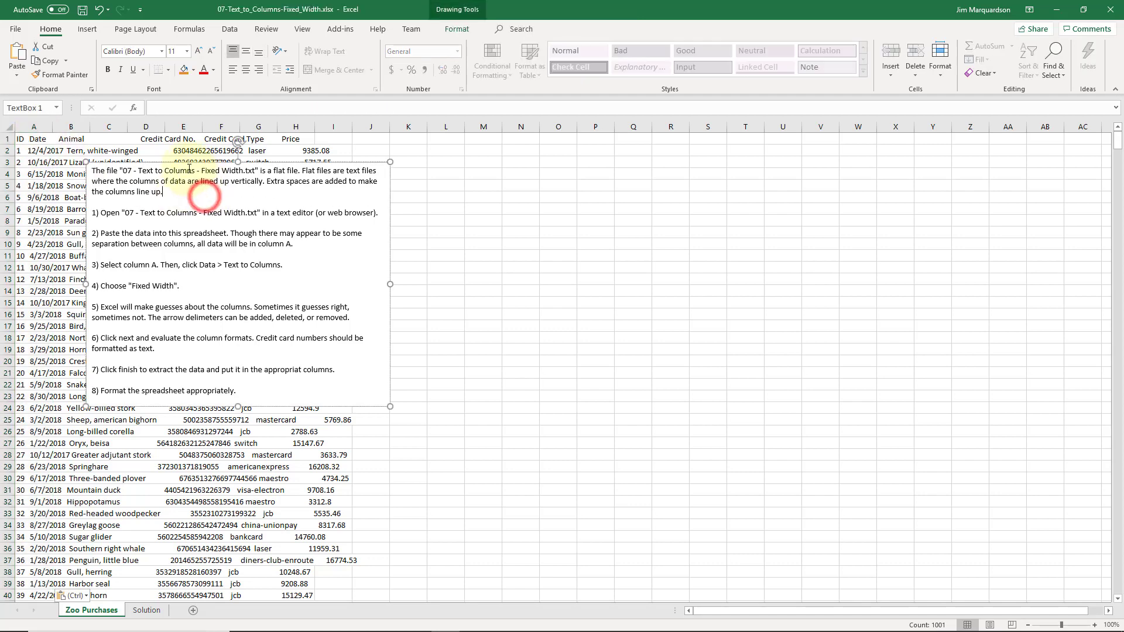
drag(289, 179, 699, 193)
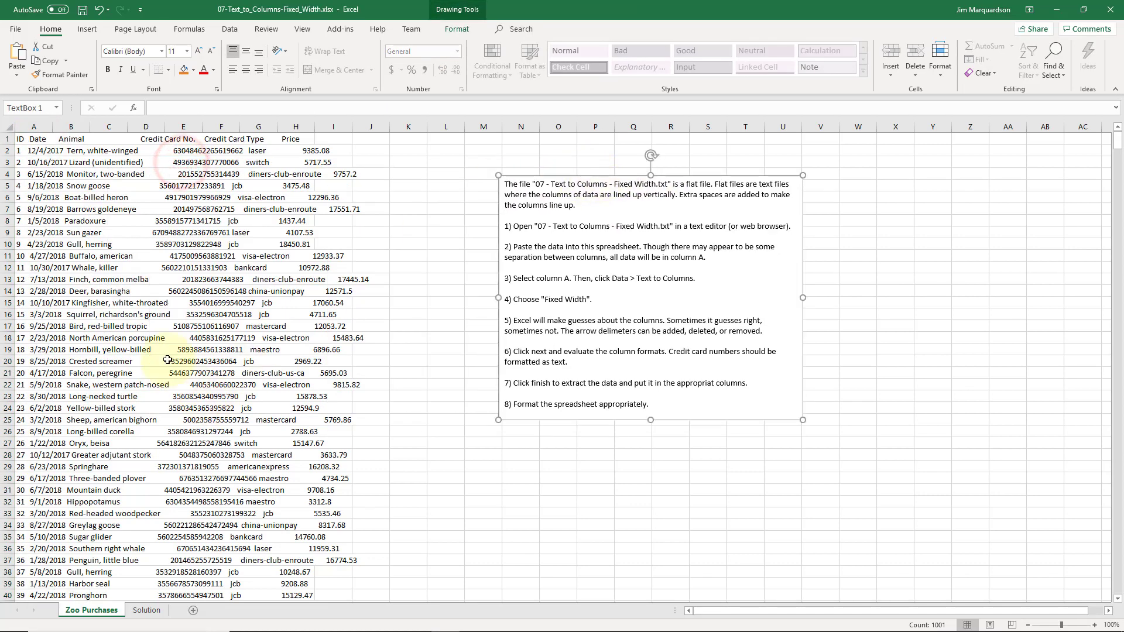
click(158, 342)
click(54, 212)
click(27, 139)
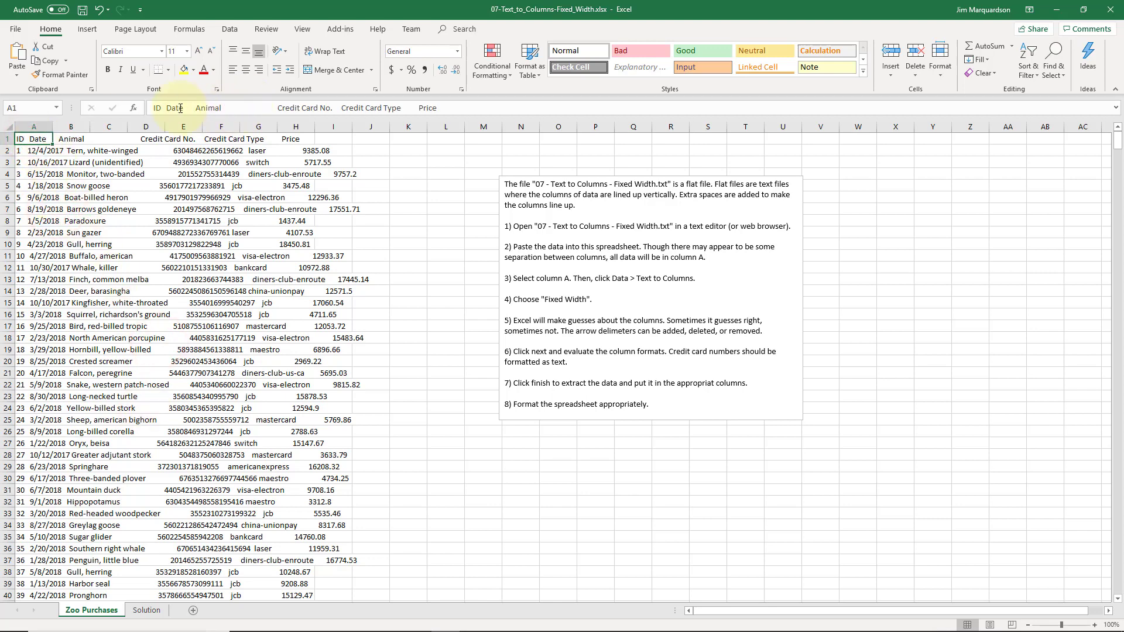
Select column A's zoo data from A1 down to row 1001, then scroll back to the top
click(449, 107)
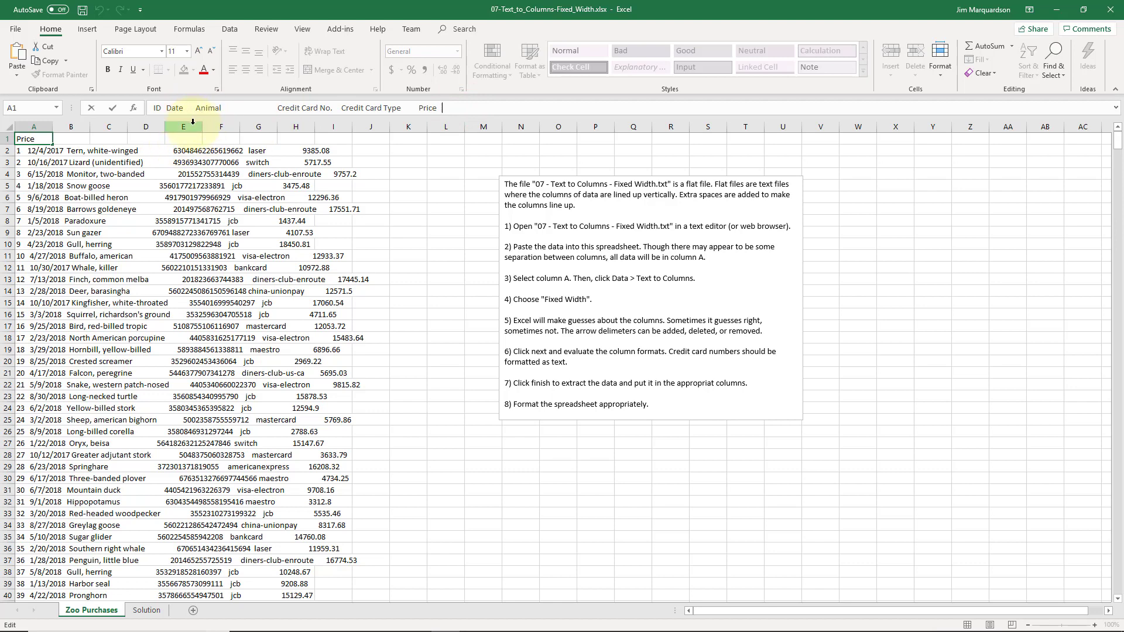
key(Return)
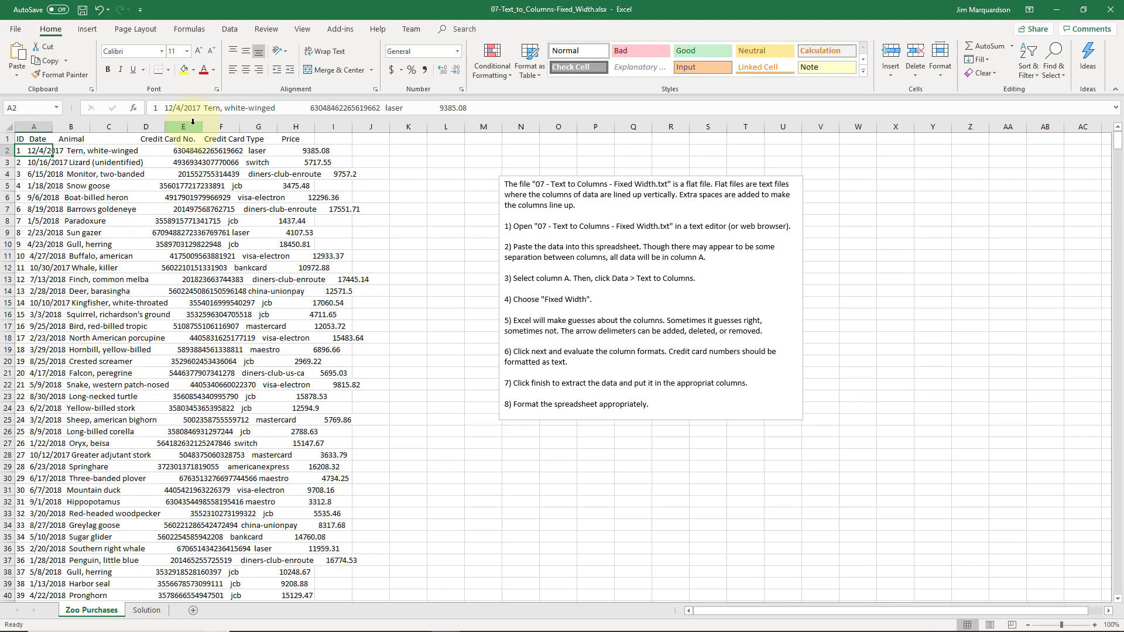
key(Up)
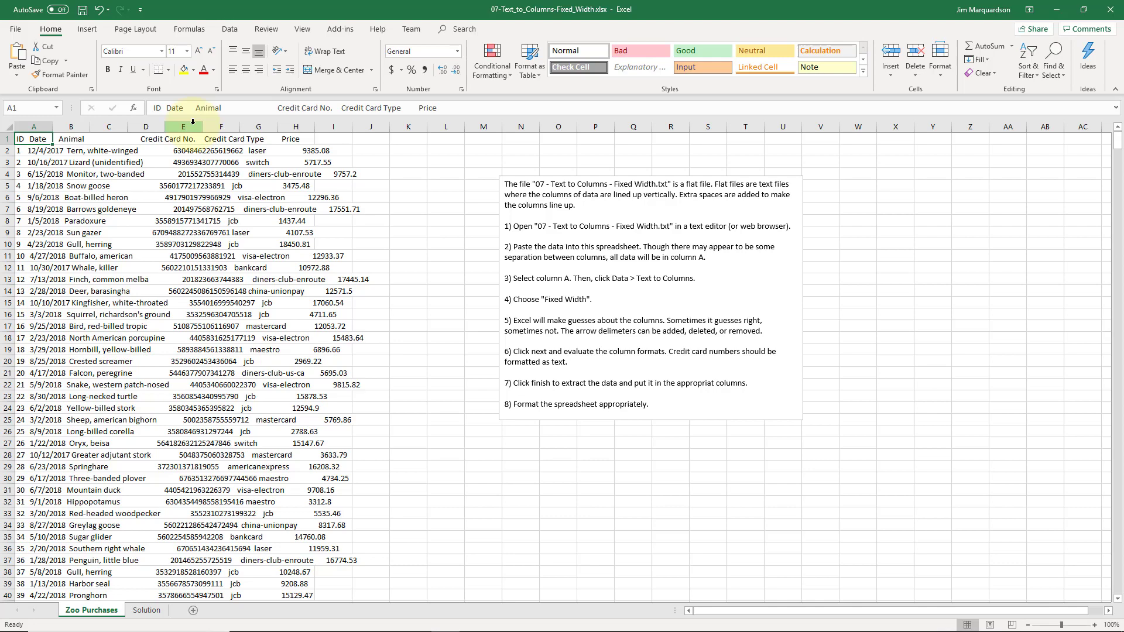
key(ctrl+shift+Down)
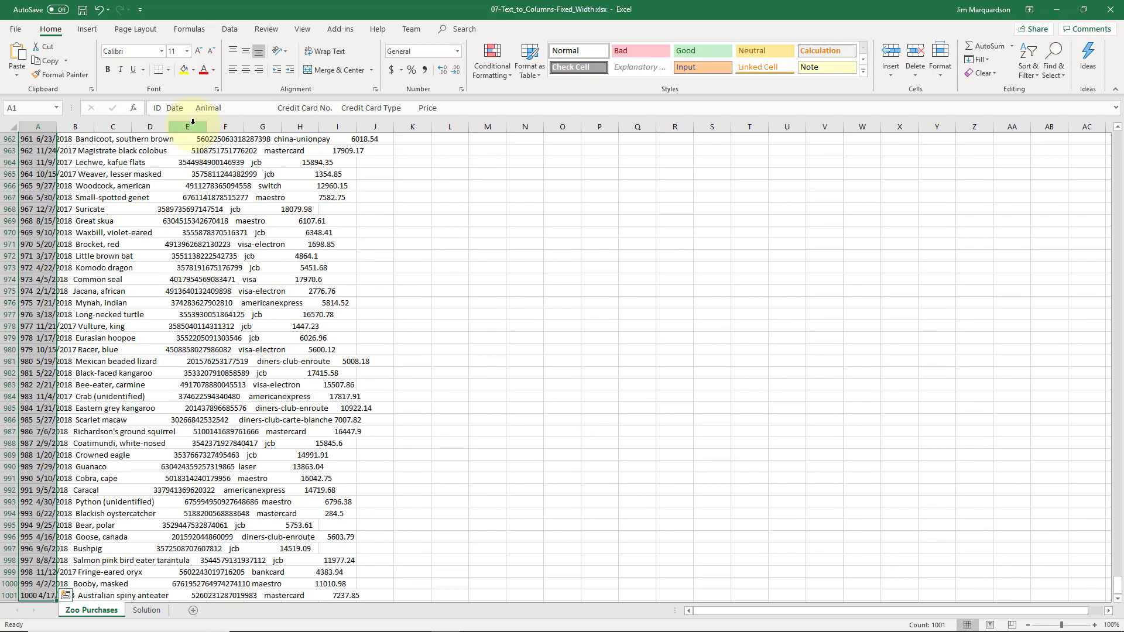
scroll(413, 468, up, 20)
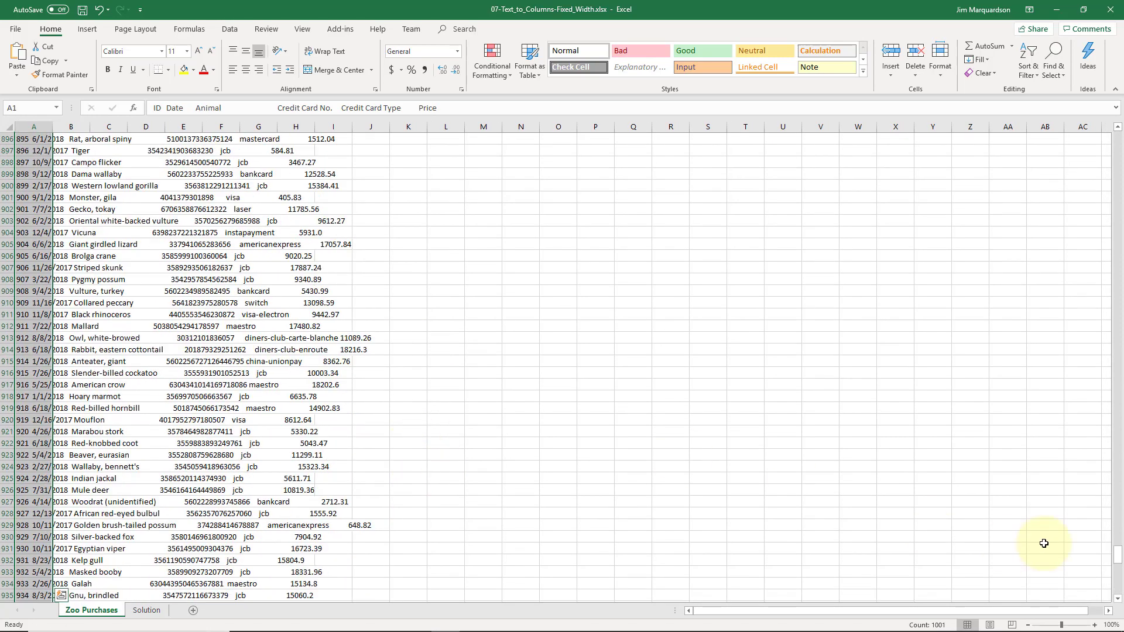
drag(1117, 554, 1115, 119)
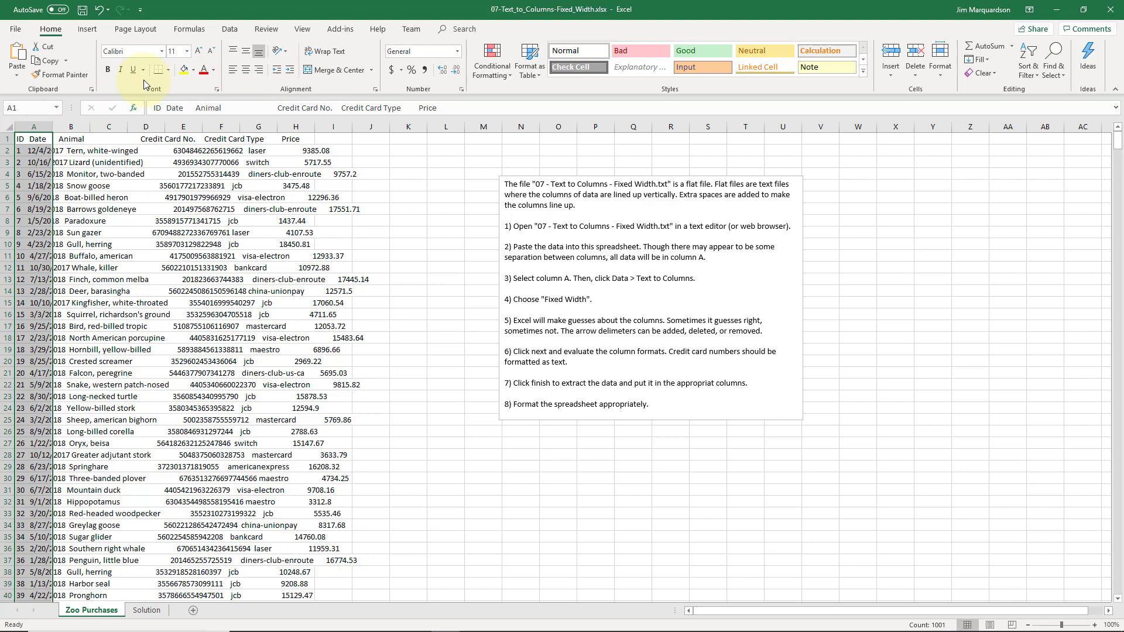
Start Text to Columns on the selected data and choose Fixed width in Step 1
click(232, 36)
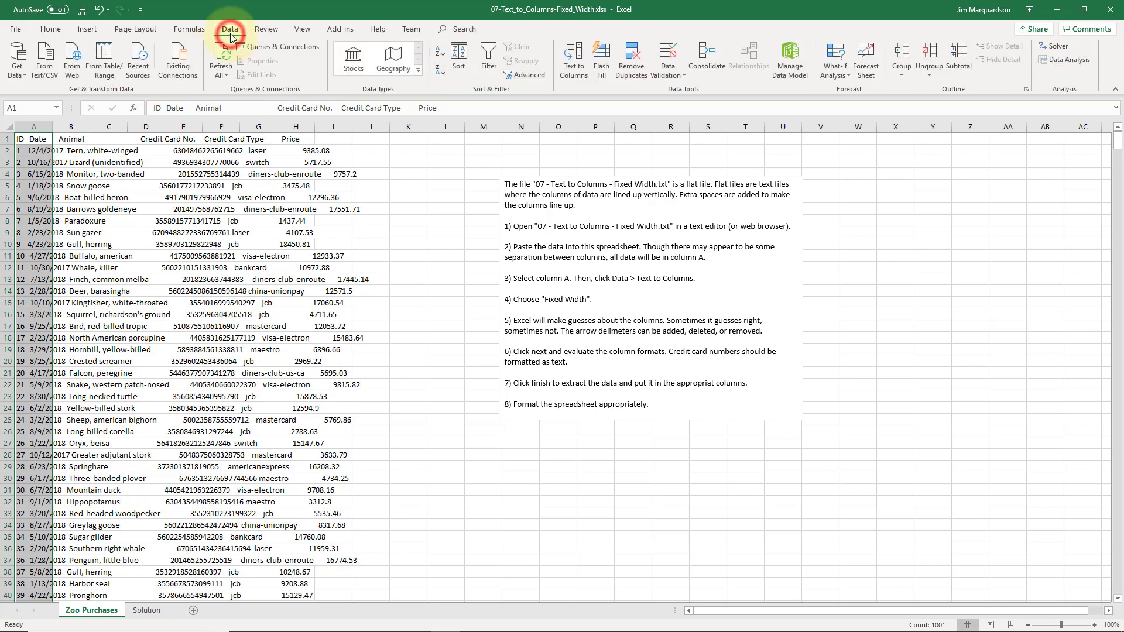
click(567, 71)
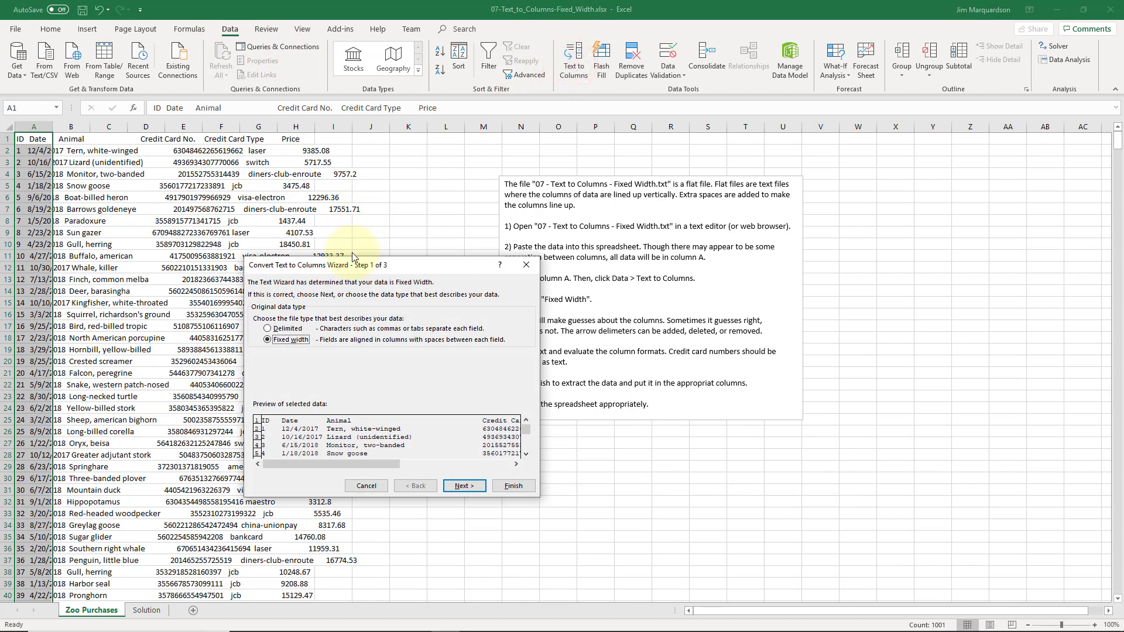
drag(354, 267, 326, 117)
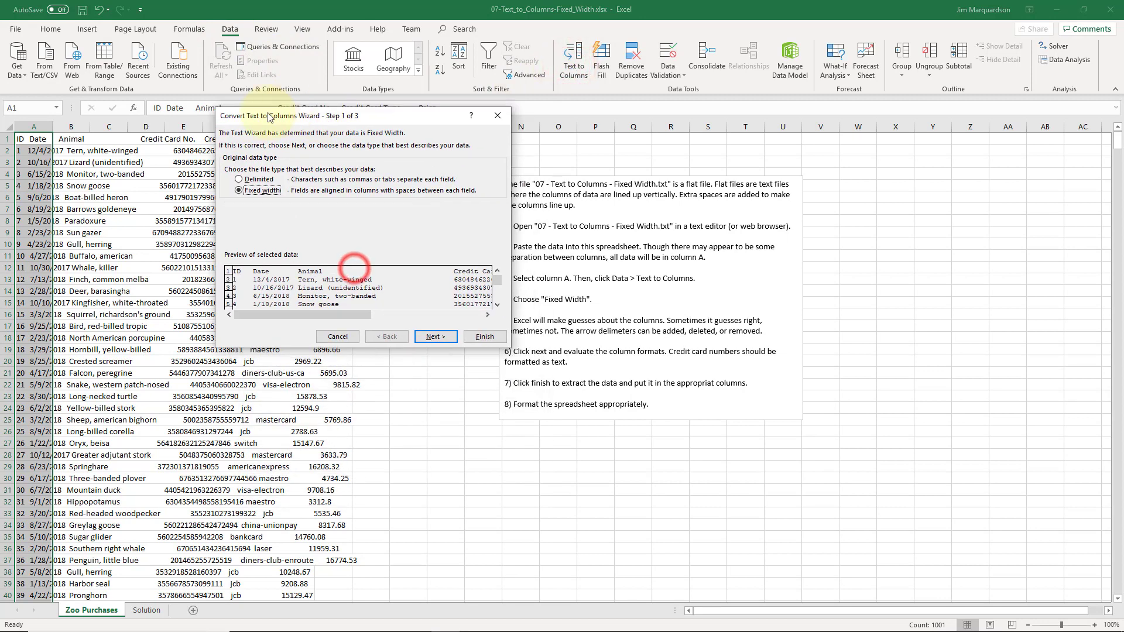
click(251, 190)
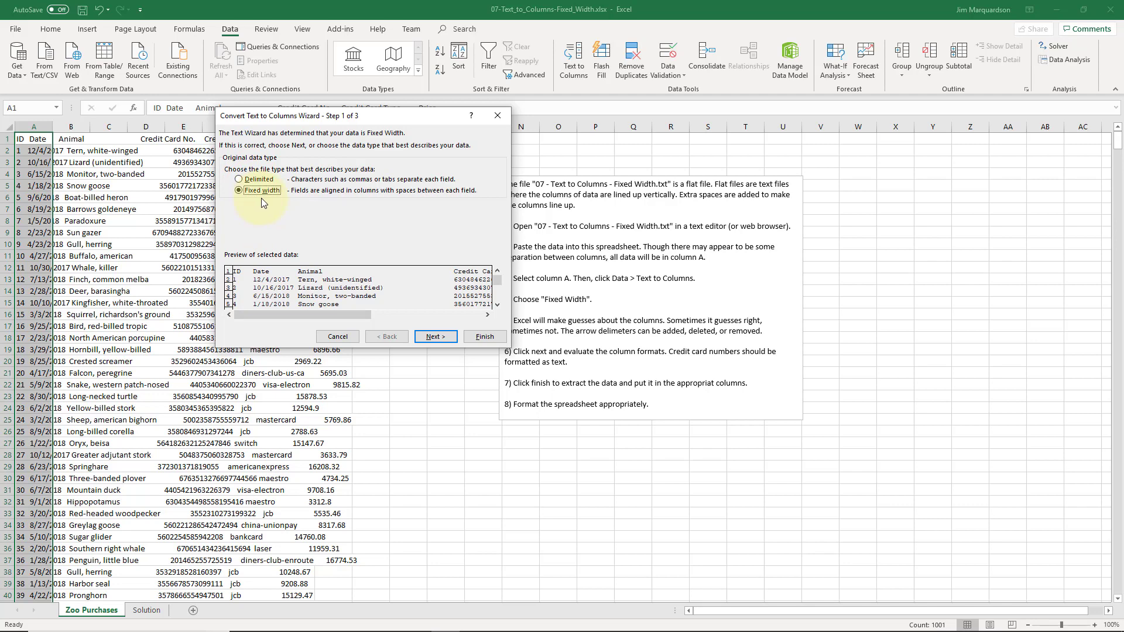
In Step 2, drag the fixed-width break lines roughly into place between the columns
click(431, 340)
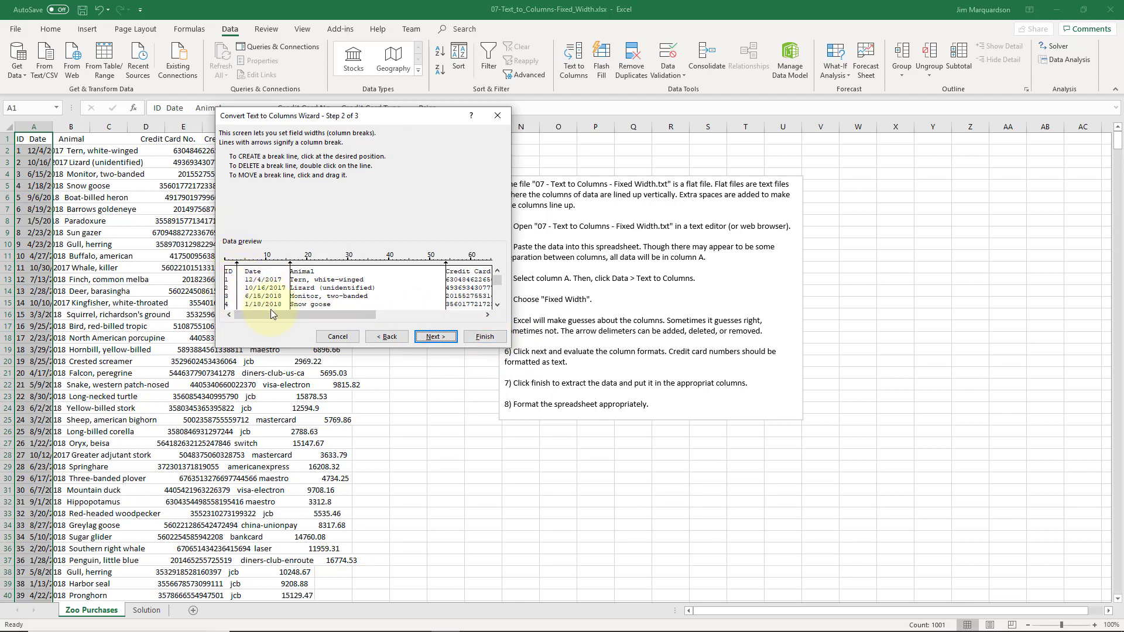
drag(271, 309, 354, 311)
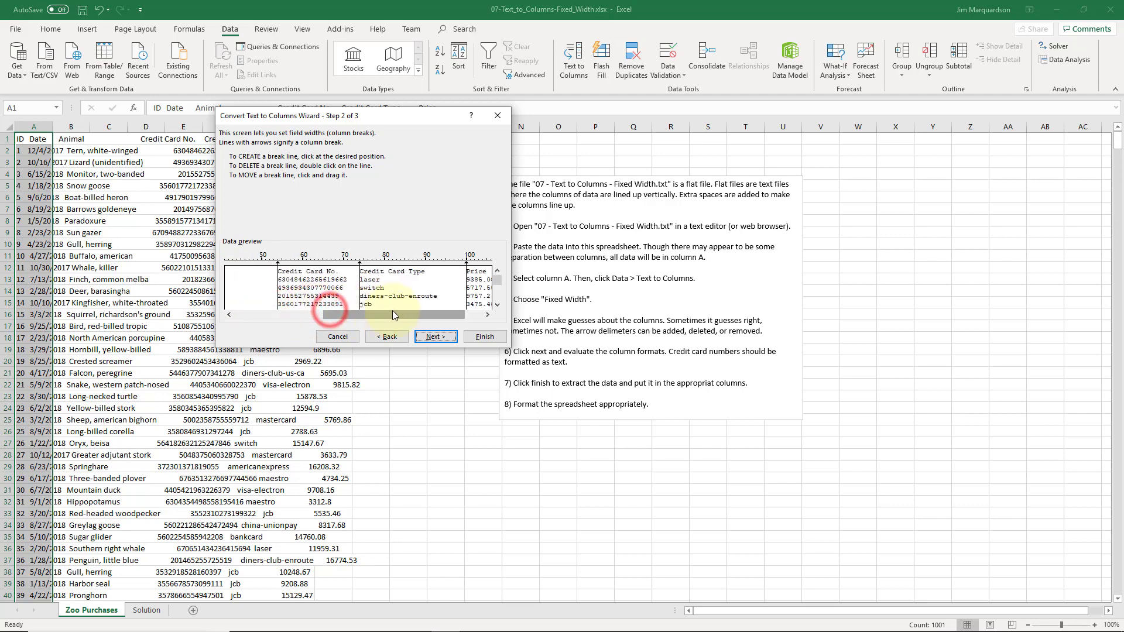
click(498, 304)
click(498, 305)
click(497, 304)
click(498, 305)
click(497, 305)
click(498, 305)
click(497, 304)
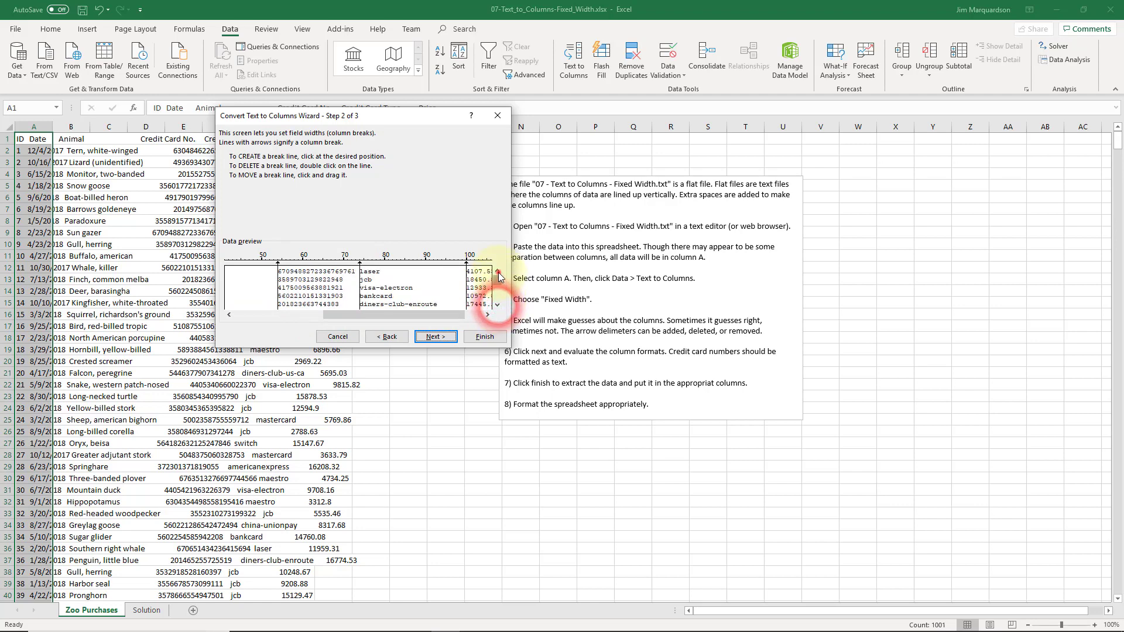
click(497, 272)
click(497, 272)
click(498, 272)
click(497, 271)
click(498, 272)
click(497, 272)
click(497, 272)
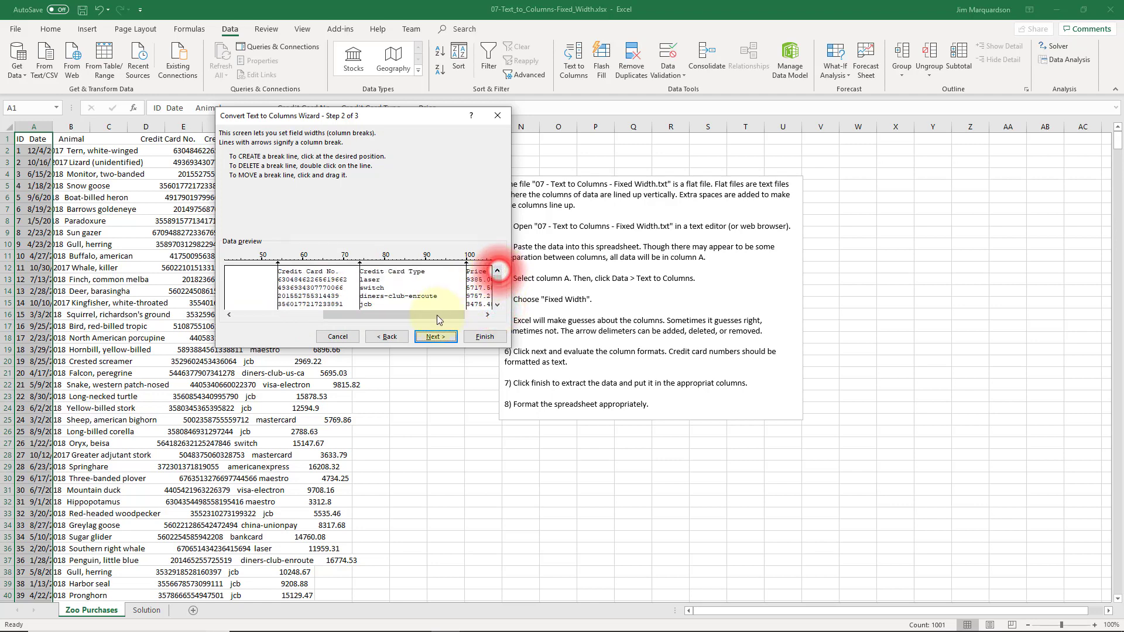
drag(439, 319, 349, 320)
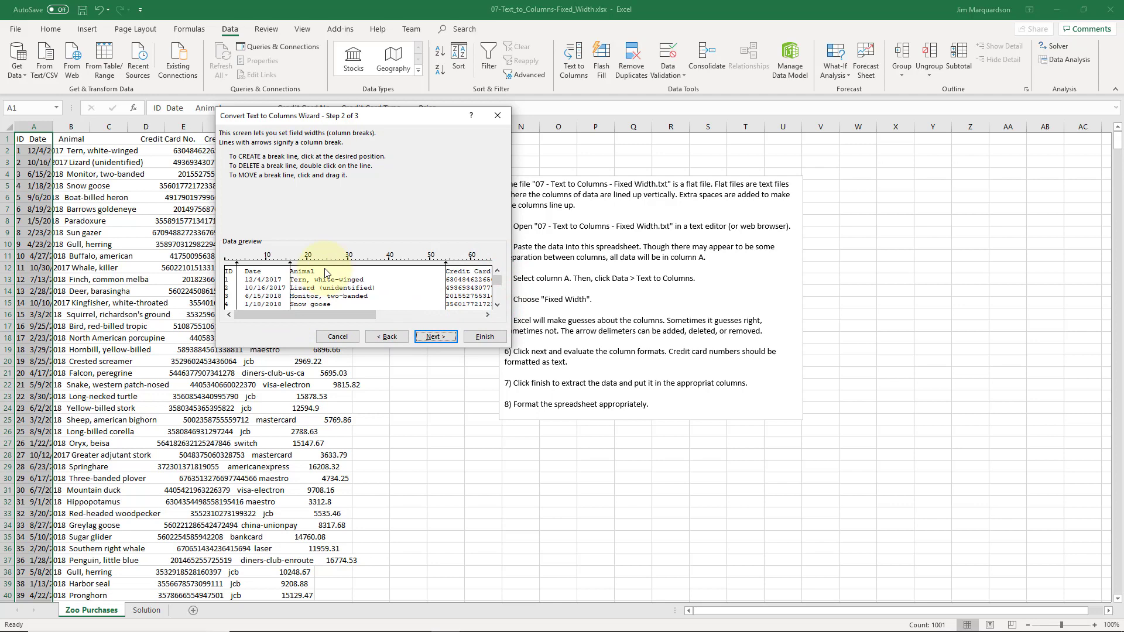
Remove stray Animal breaks, set the first break just before Date, and continue to Step 3
click(327, 268)
drag(327, 266, 291, 266)
click(339, 265)
double_click(339, 265)
drag(238, 268, 245, 268)
drag(497, 279, 501, 302)
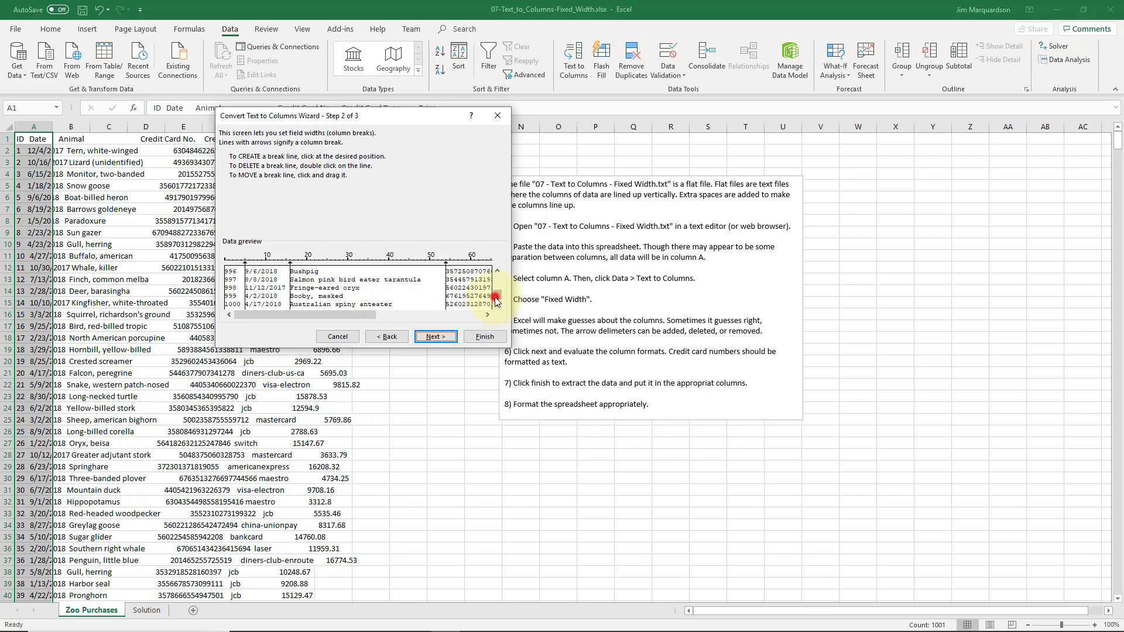
drag(496, 296, 499, 270)
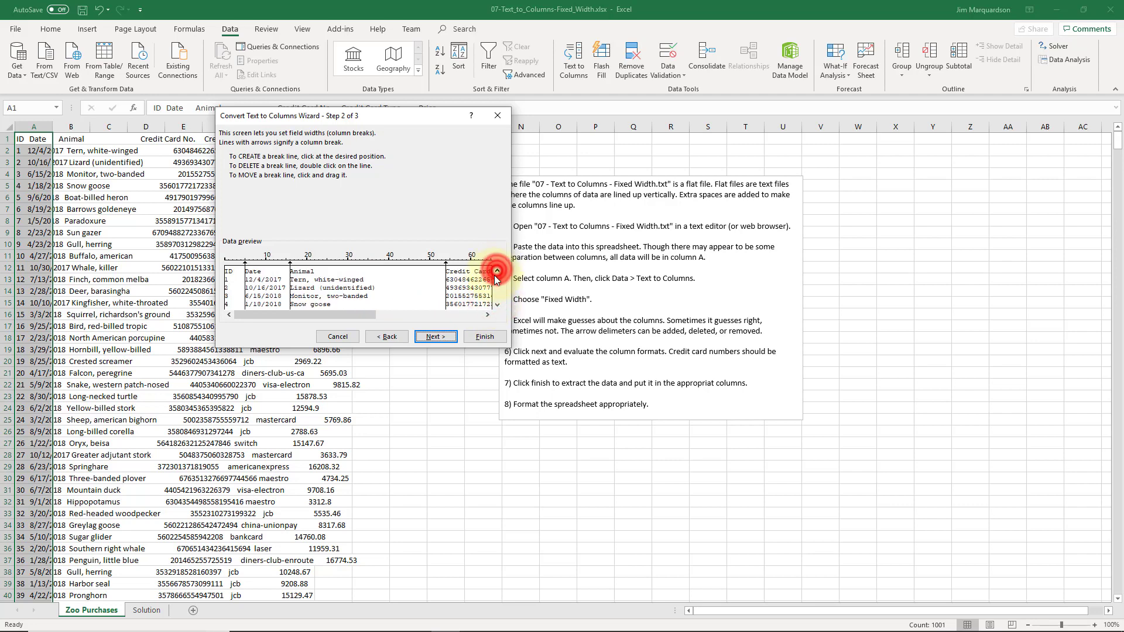
click(434, 337)
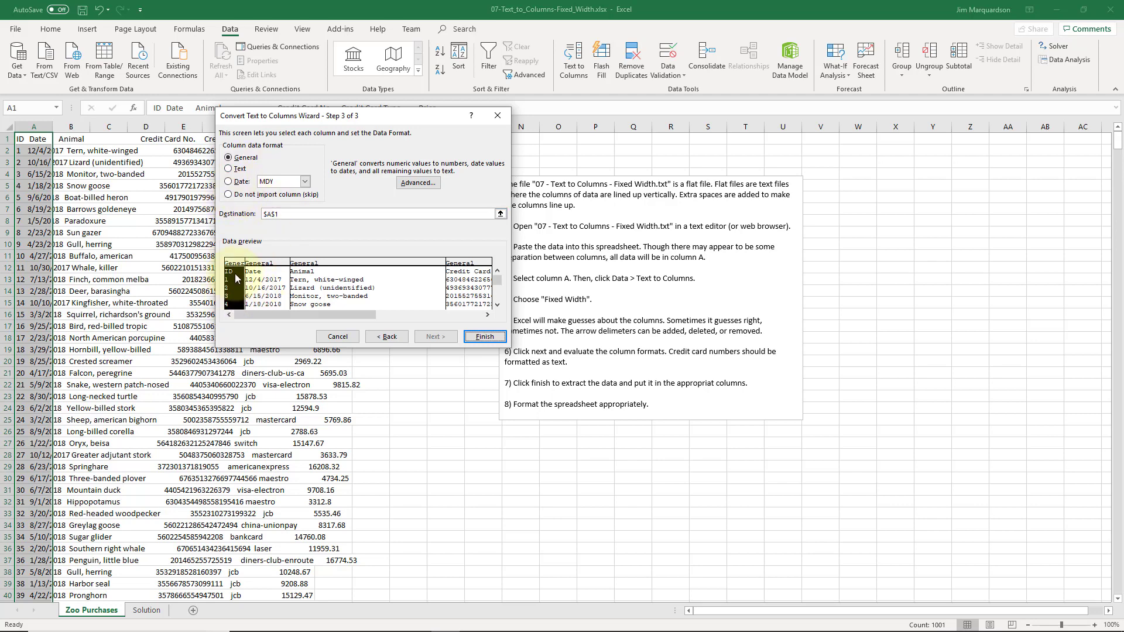
Format Date as MDY, Animal and Credit Card No. as Text, and keep Price as General
click(261, 263)
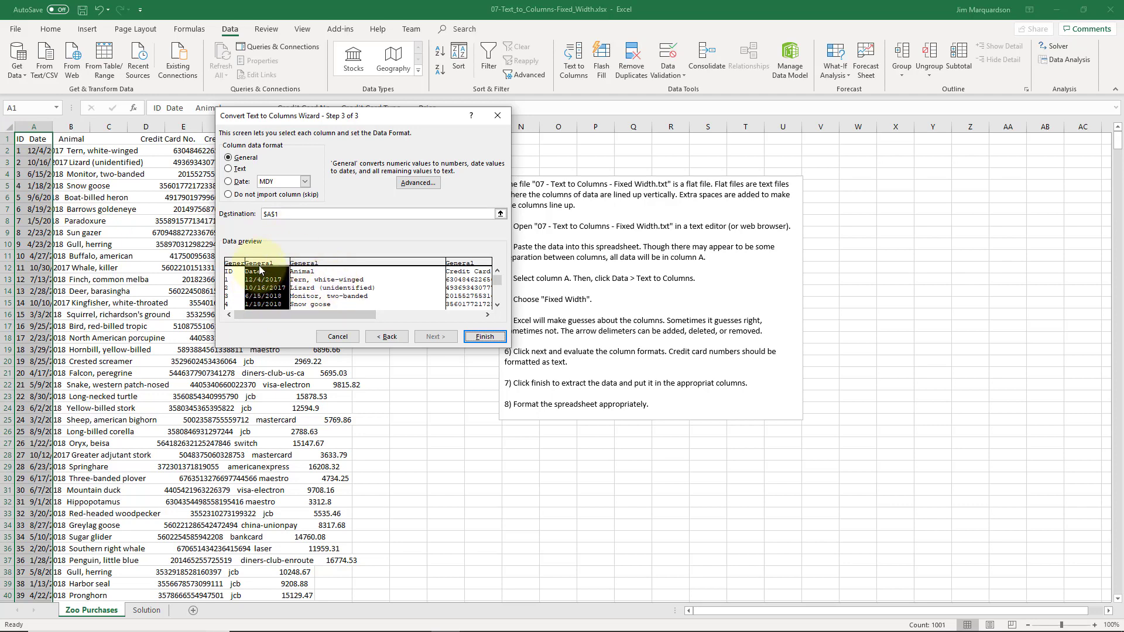
click(234, 182)
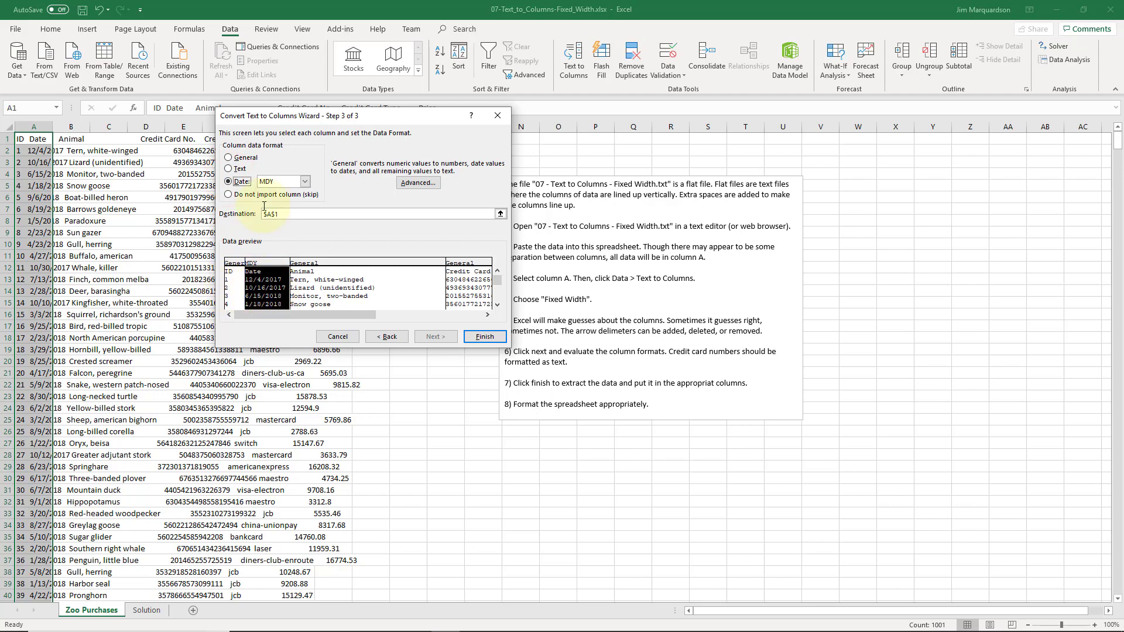
click(304, 266)
click(228, 168)
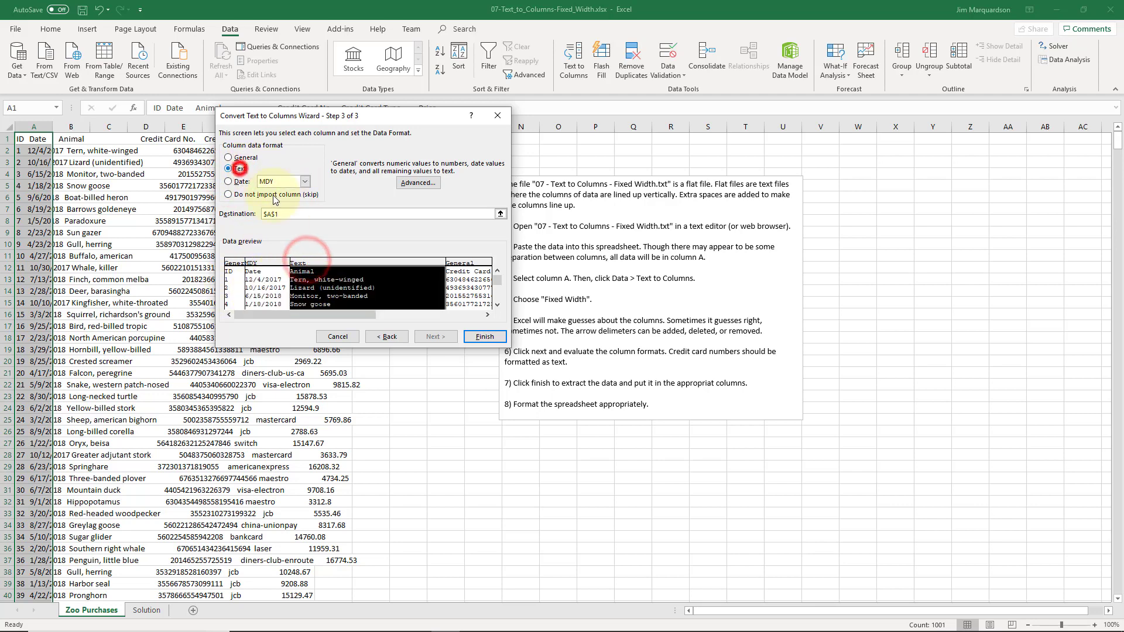
click(487, 315)
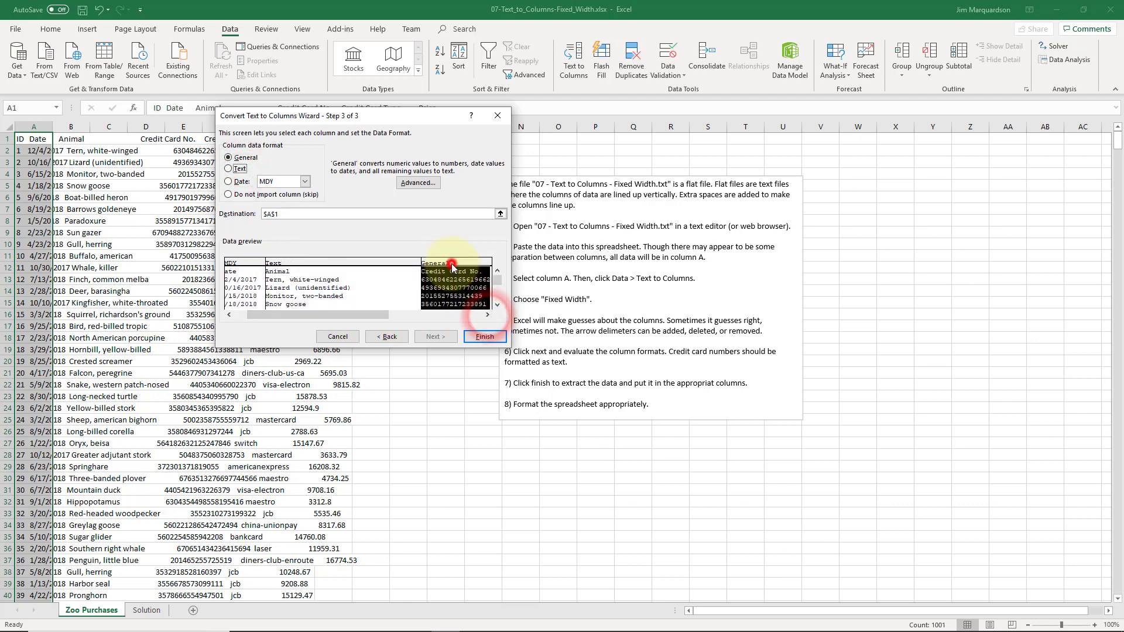
click(228, 168)
drag(372, 314, 476, 317)
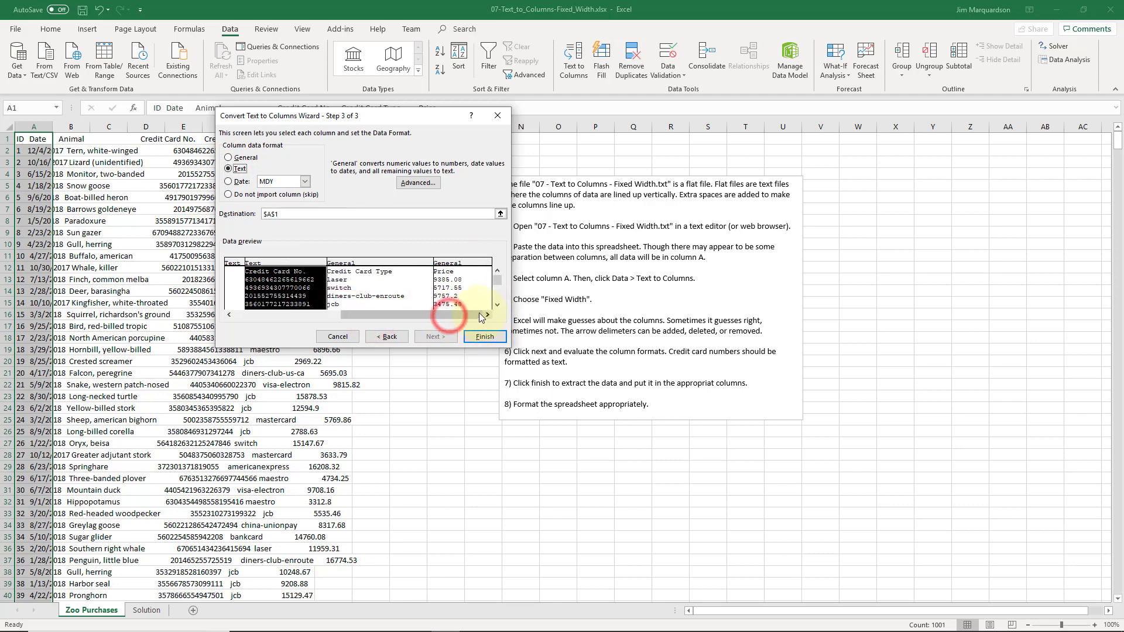
click(445, 268)
click(228, 157)
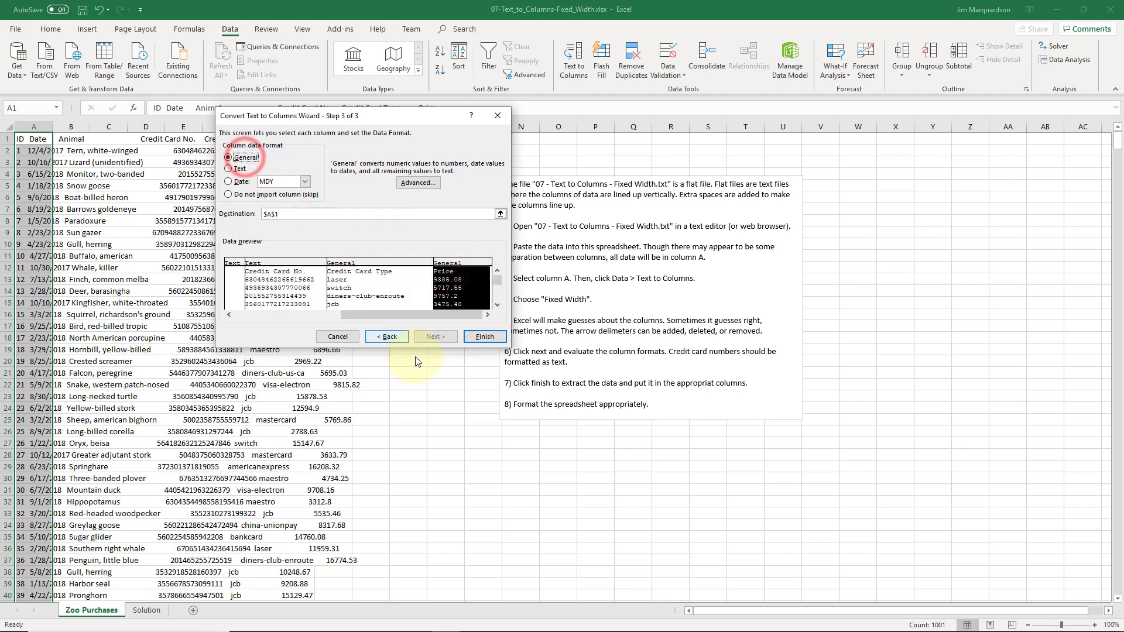
drag(363, 316, 228, 317)
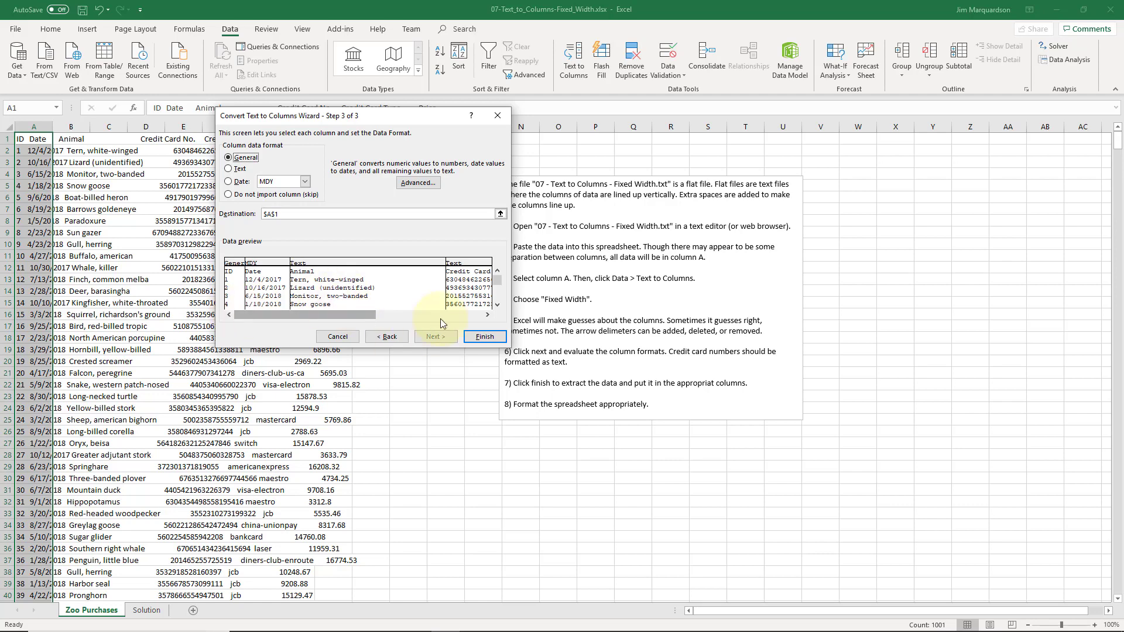
click(459, 294)
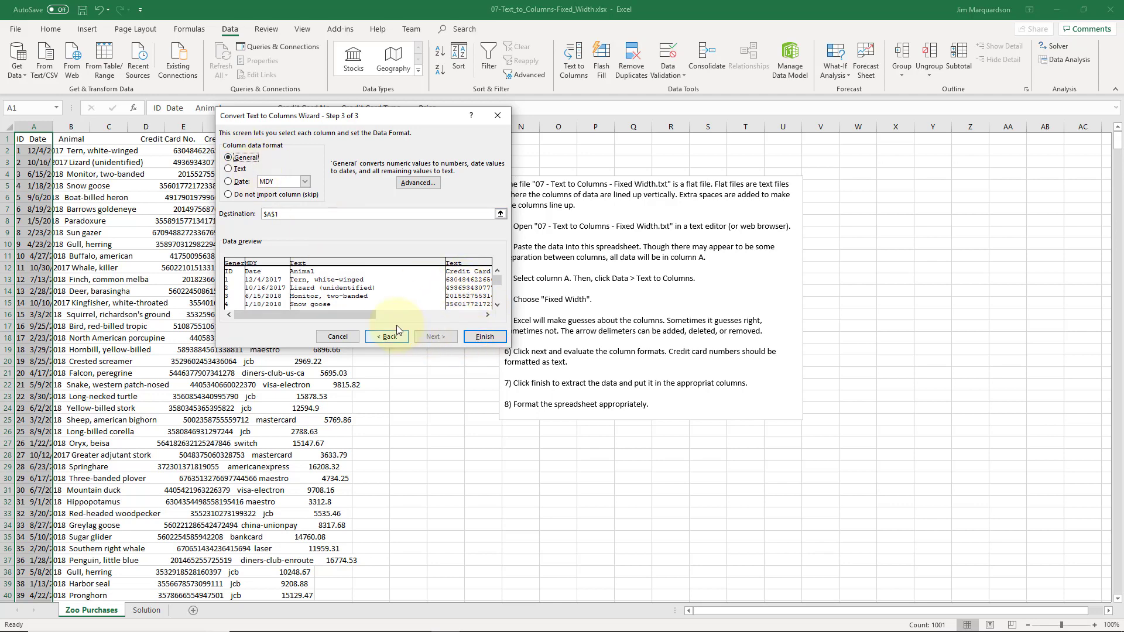
Finish the wizard so the data splits into six columns
click(483, 338)
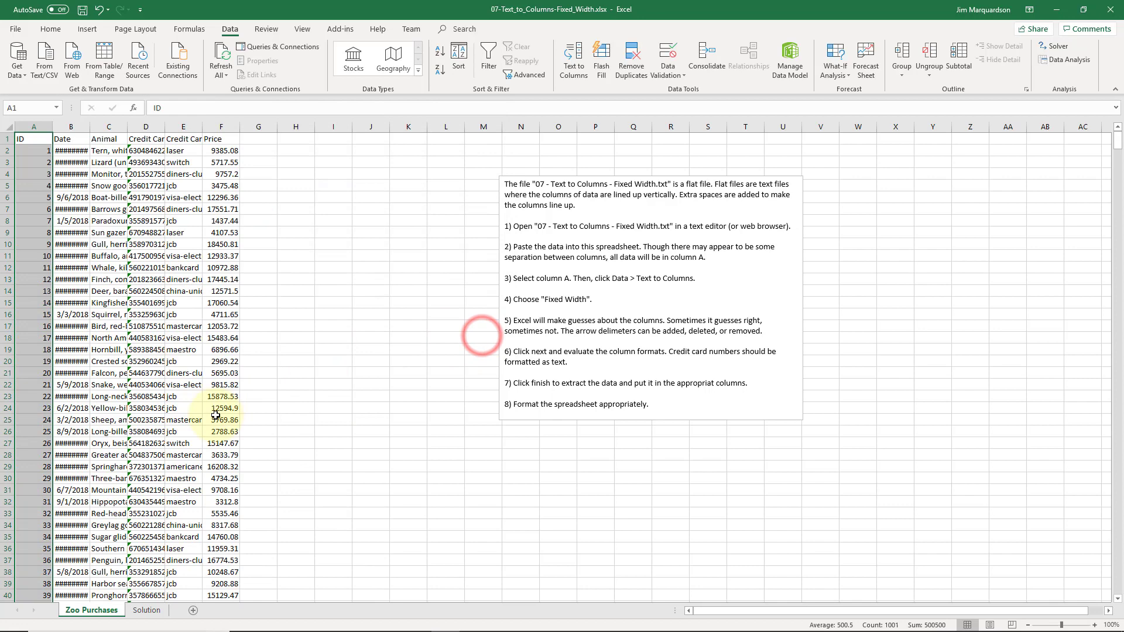
click(253, 370)
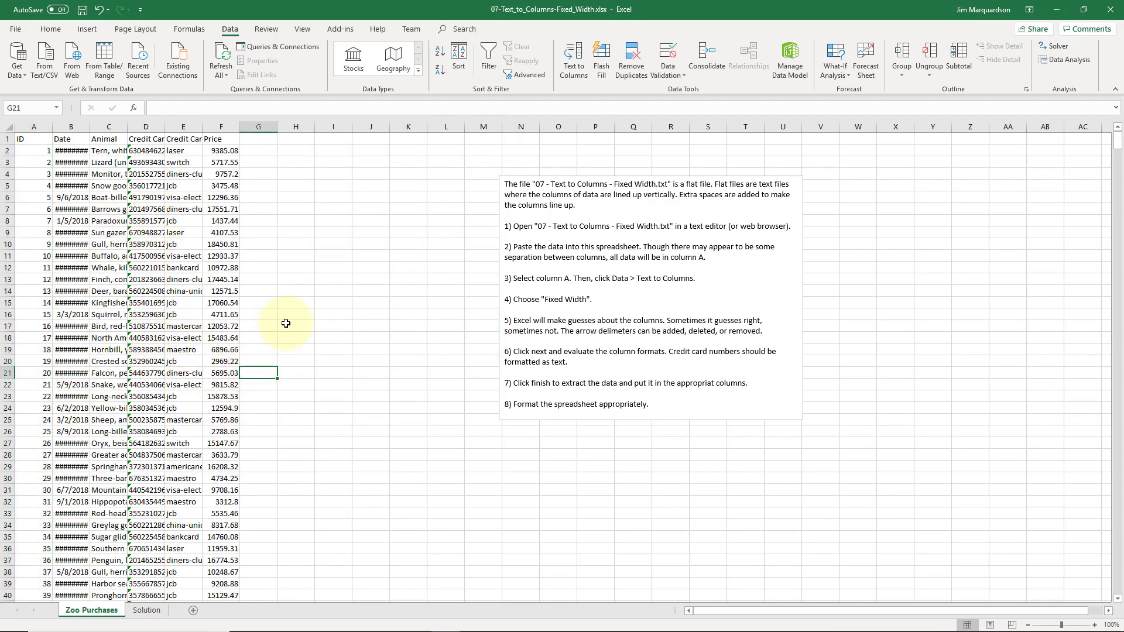
click(28, 138)
click(74, 144)
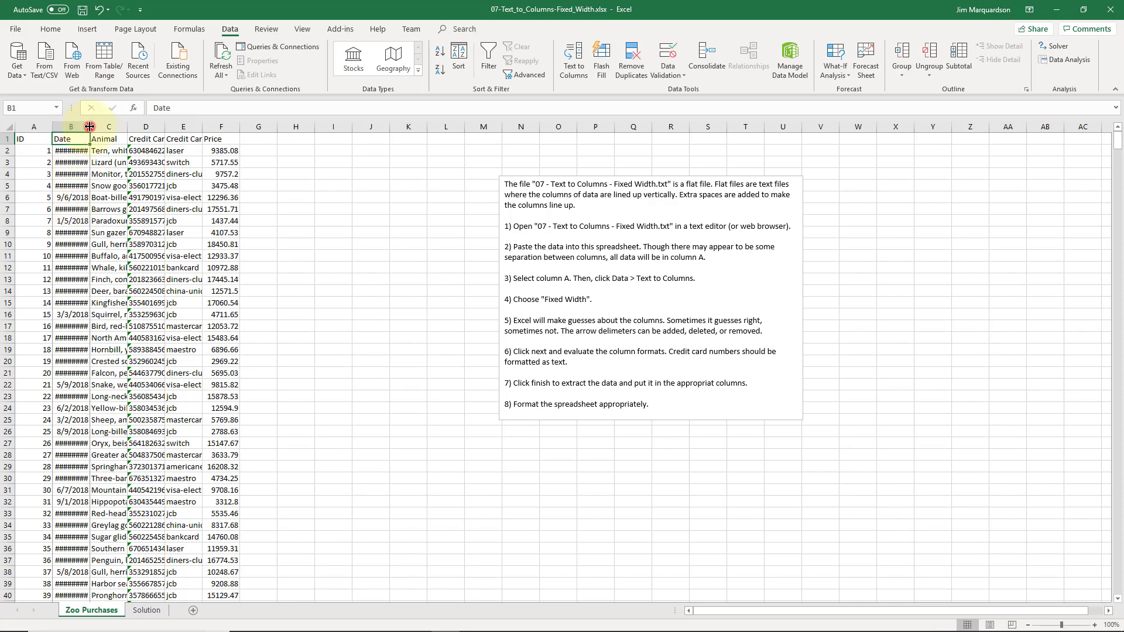
Autofit the Date, ID, Animal, Credit Card No., Credit Card Type and Price columns
double_click(91, 126)
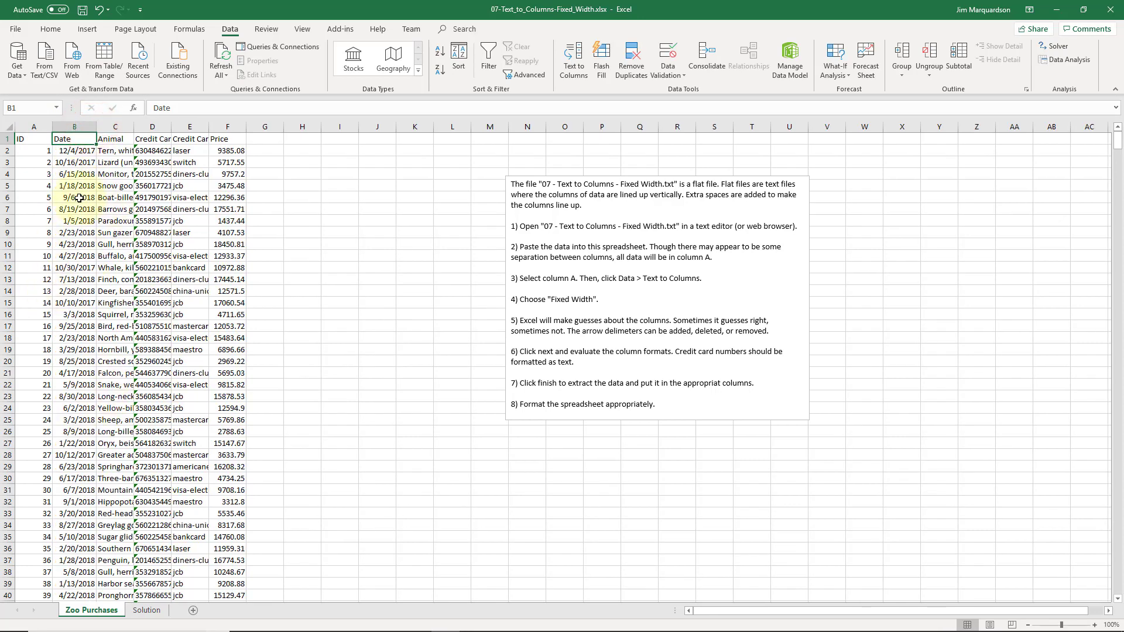
double_click(53, 126)
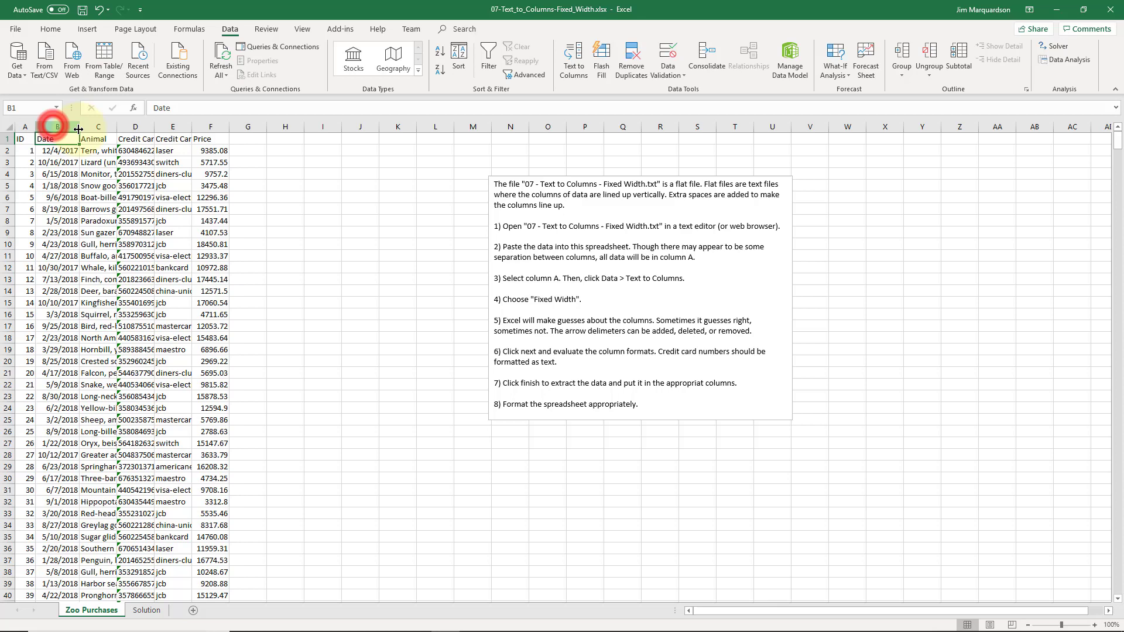
double_click(78, 126)
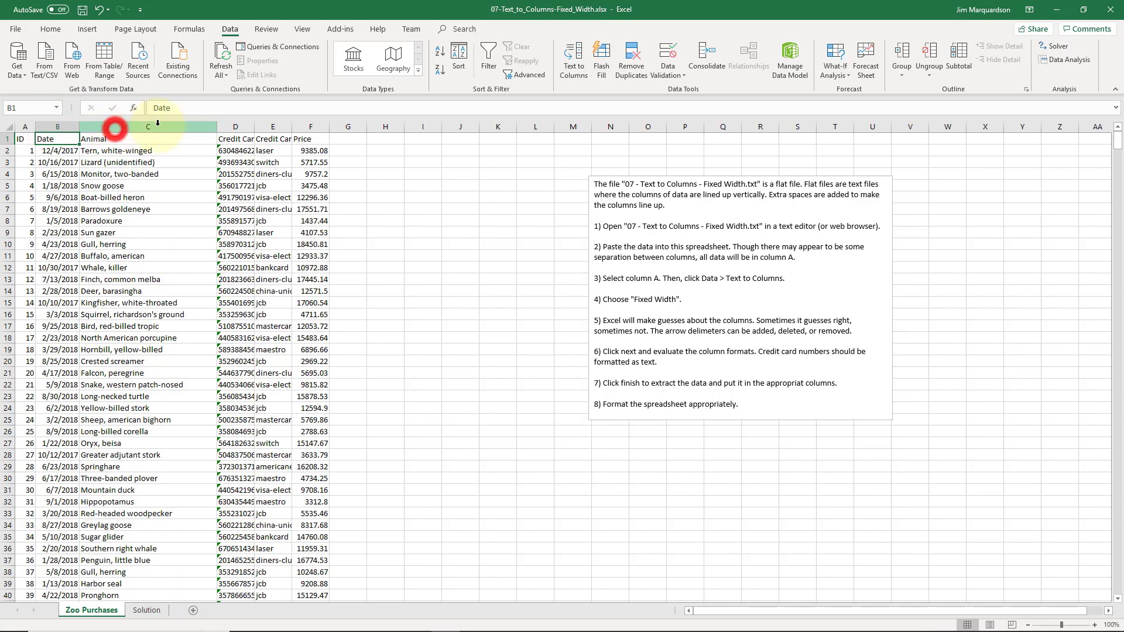
double_click(255, 126)
double_click(337, 126)
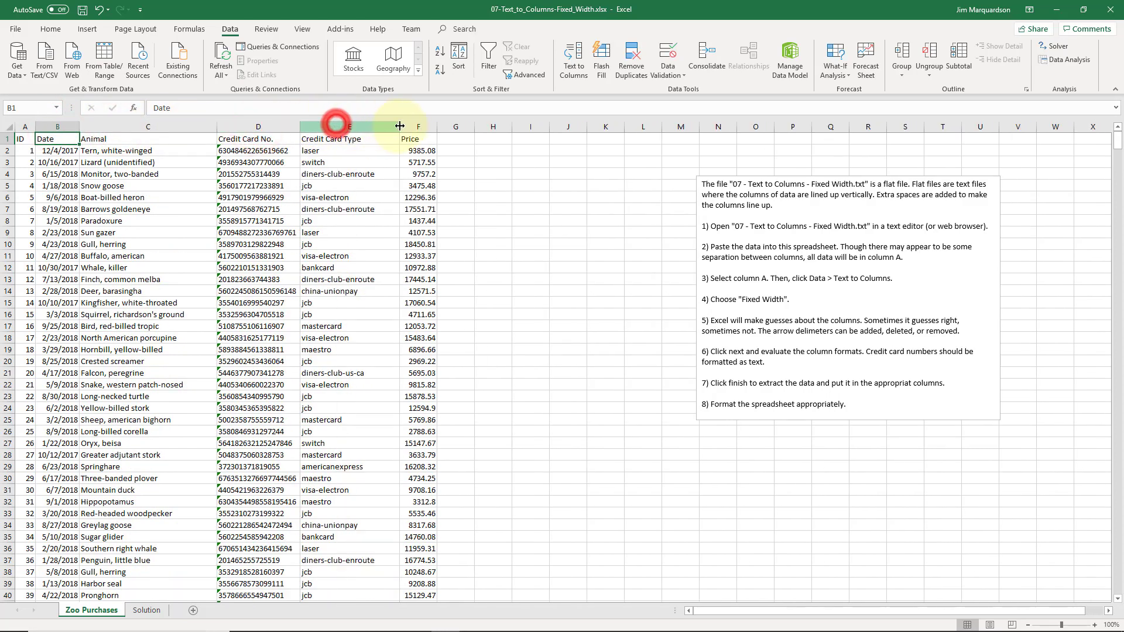
double_click(432, 126)
Select card numbers D2:D1001 and choose Ignore Error for the number-stored-as-text warnings
click(268, 151)
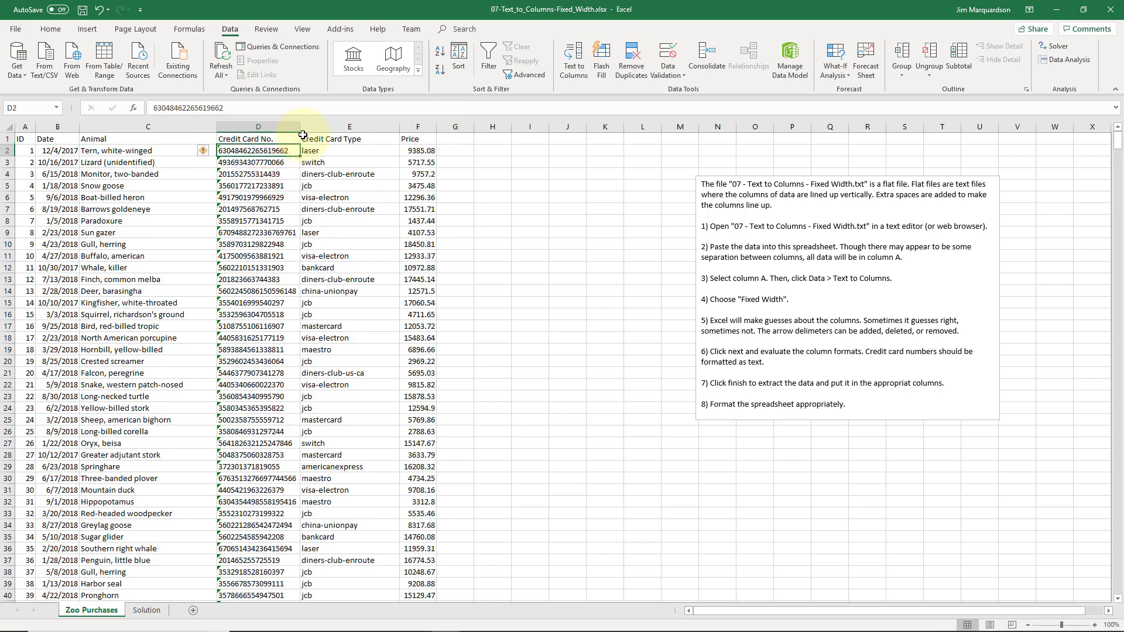
click(203, 151)
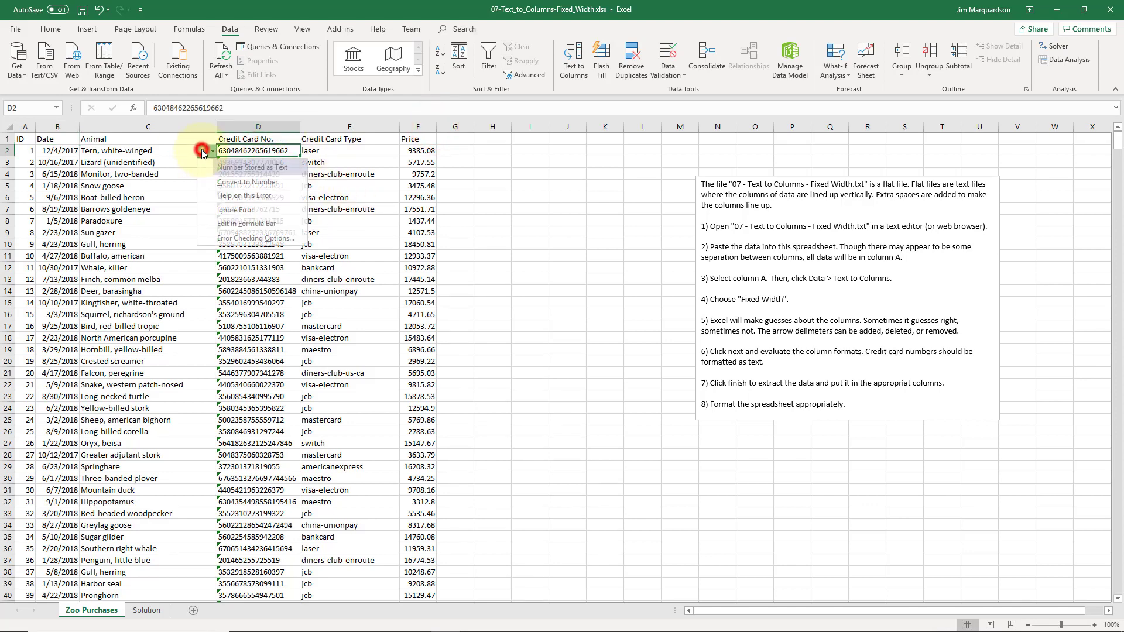
click(156, 151)
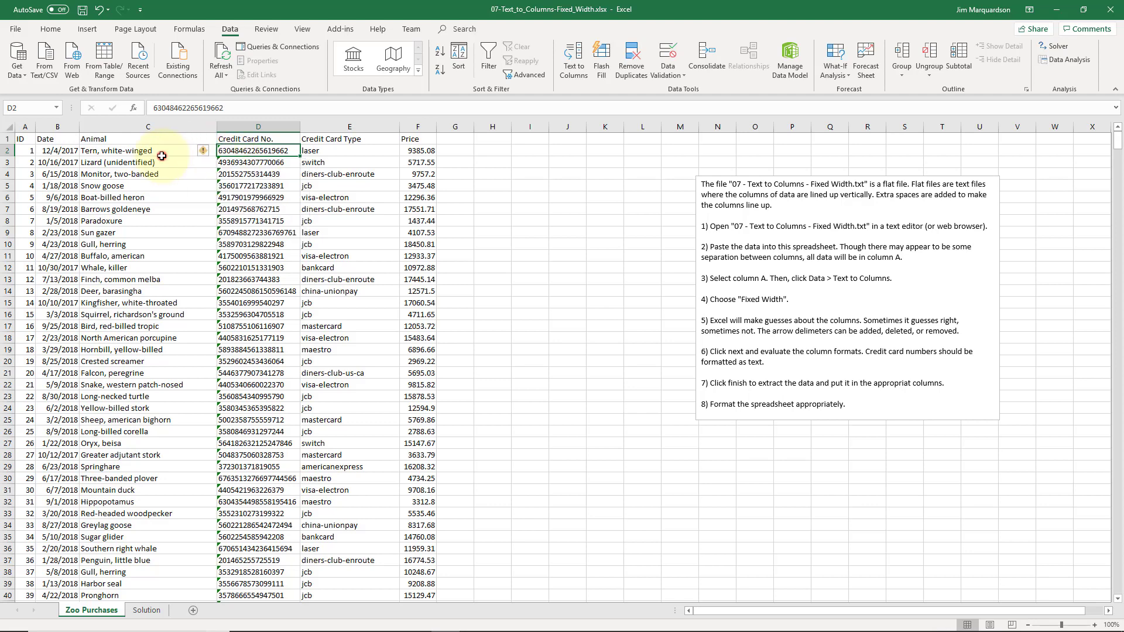
click(159, 151)
click(251, 151)
key(ctrl+shift+Down)
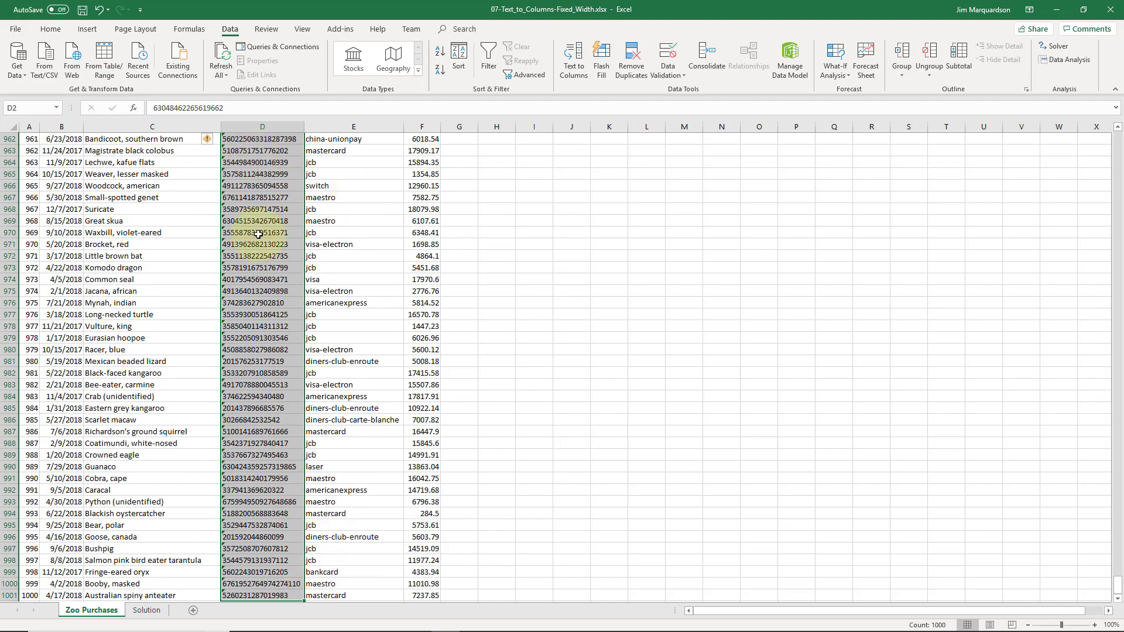
click(209, 139)
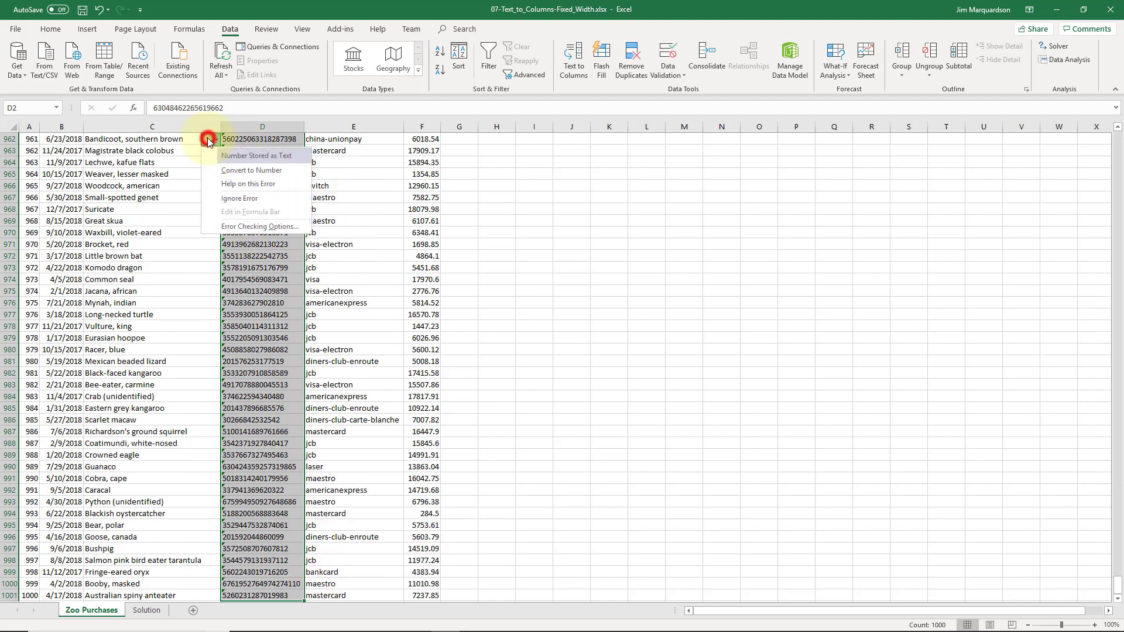
click(240, 198)
click(251, 221)
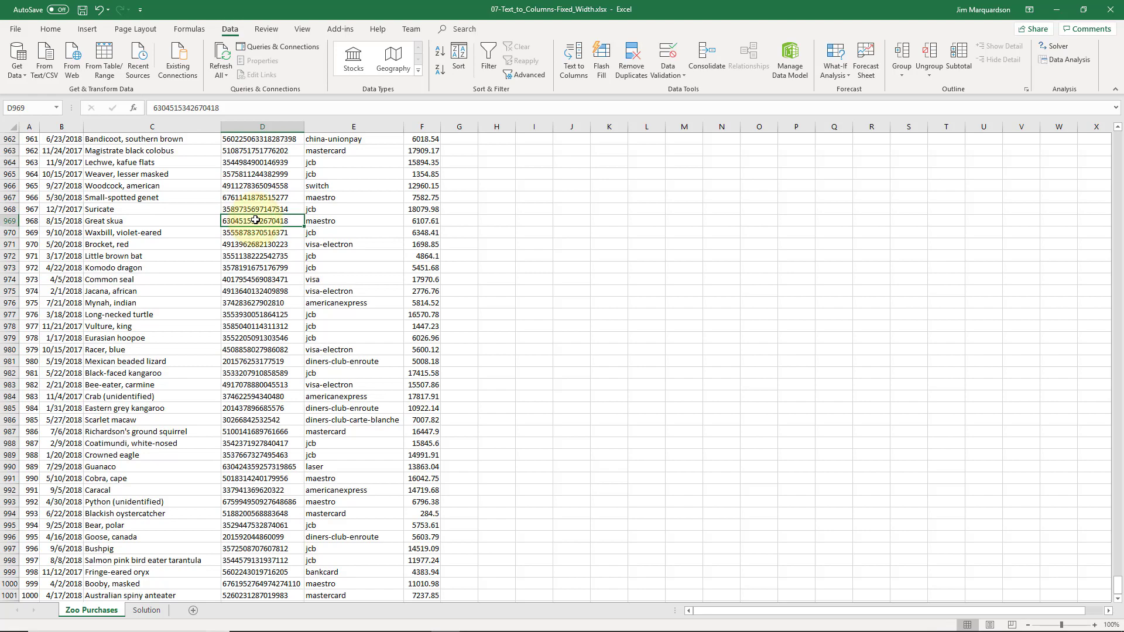
scroll(256, 219, up, 20)
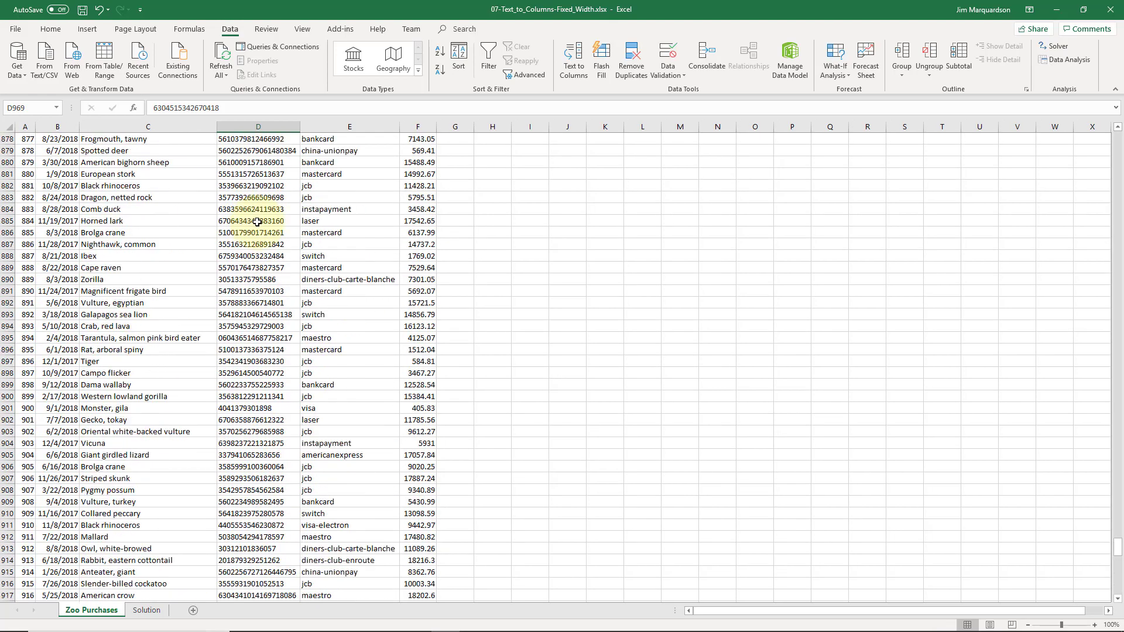
scroll(258, 230, up, 20)
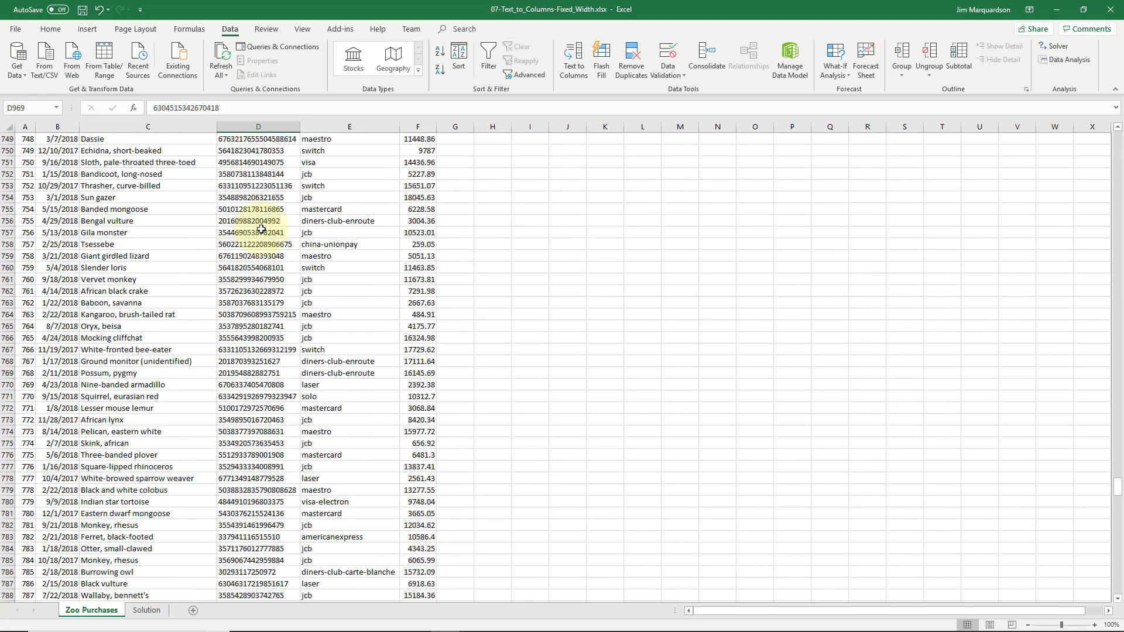
click(419, 291)
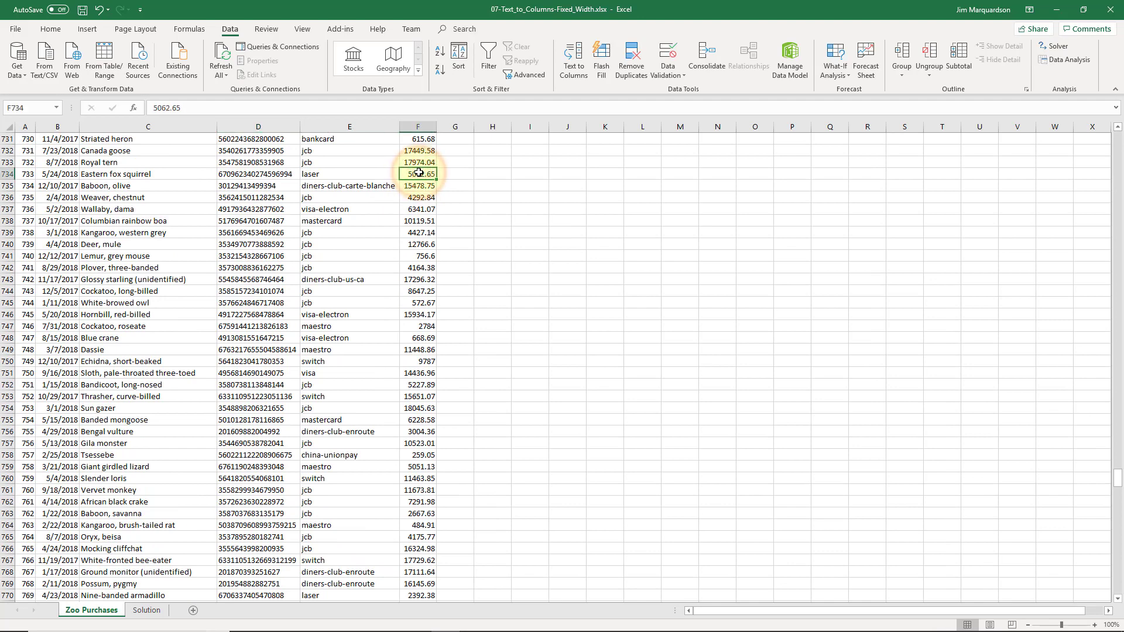
Apply Accounting number format to the whole Price column F
key(ctrl+Home)
key(Right)
key(Right)
key(Right)
key(Right)
key(Right)
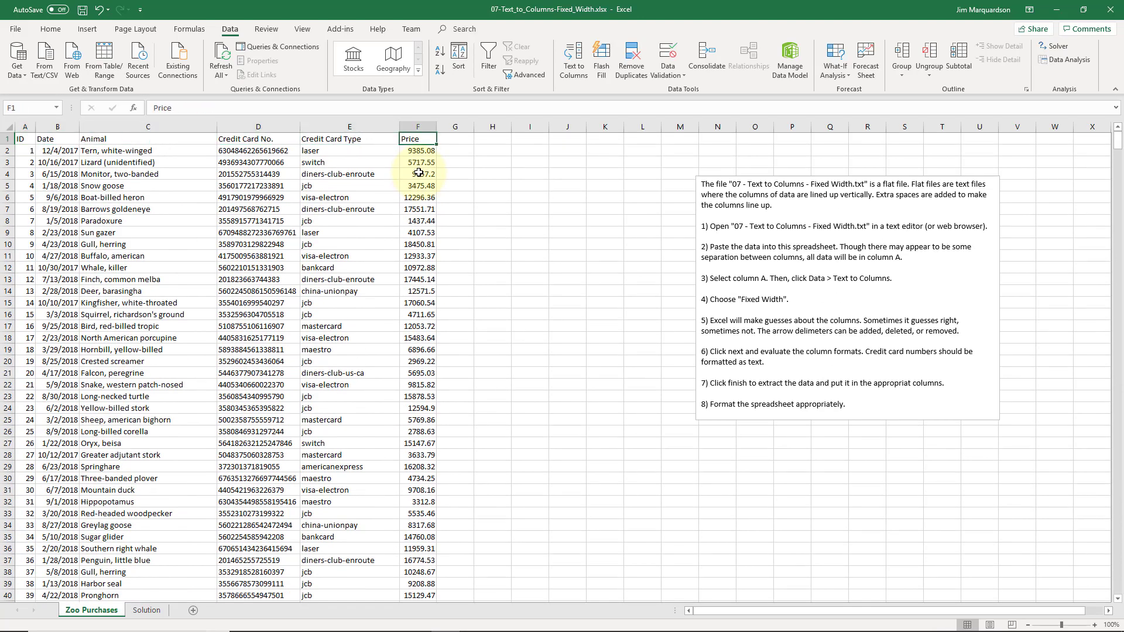
click(418, 127)
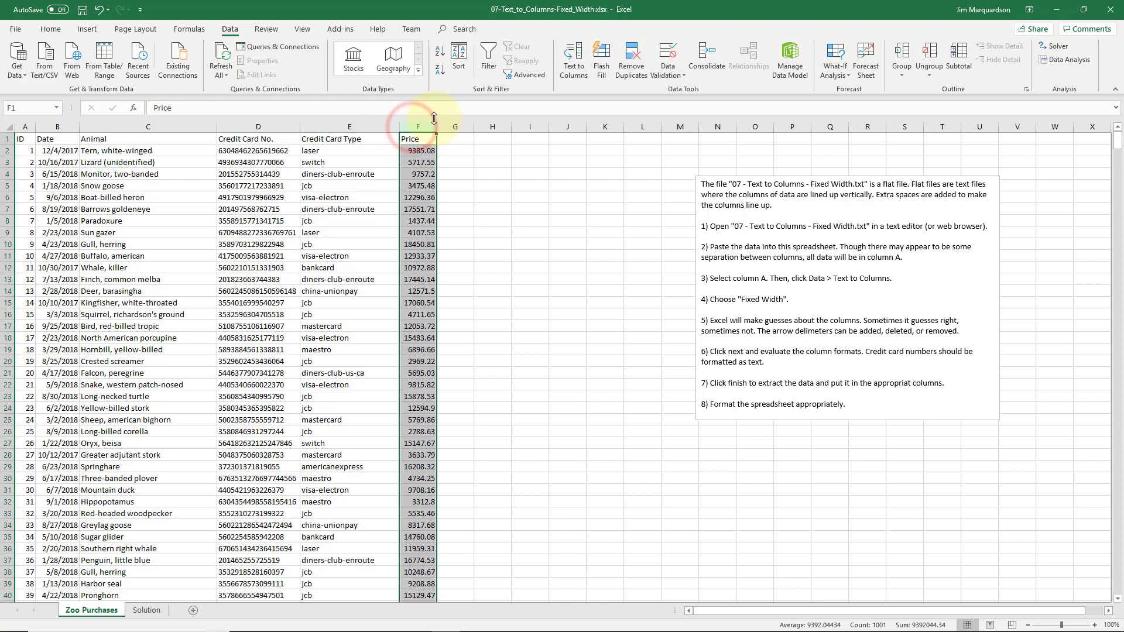
click(51, 29)
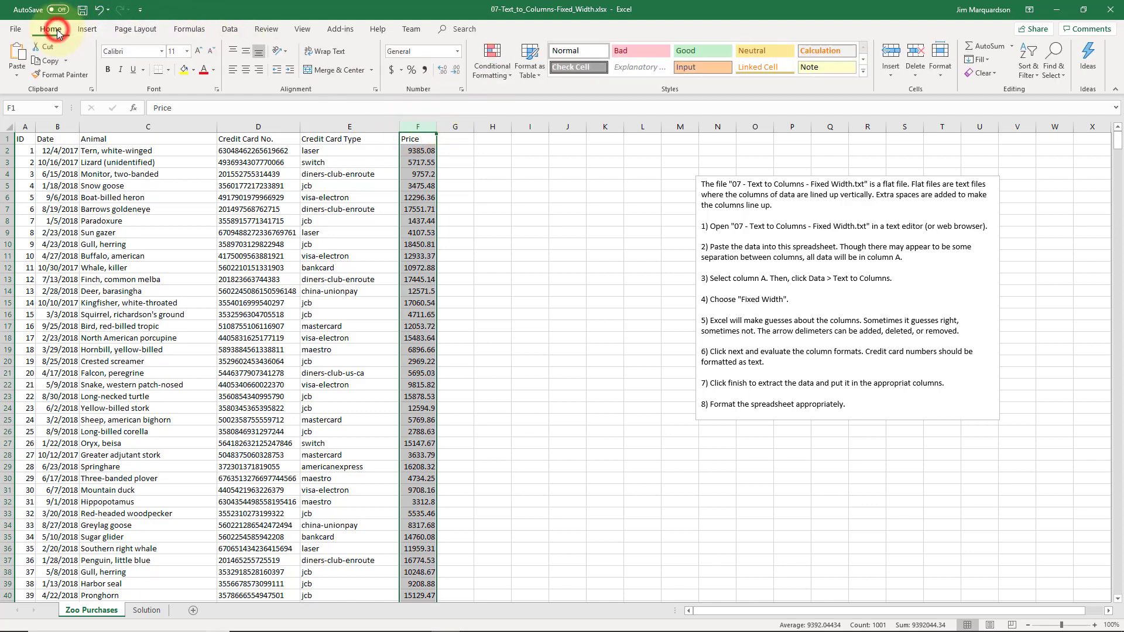
click(391, 69)
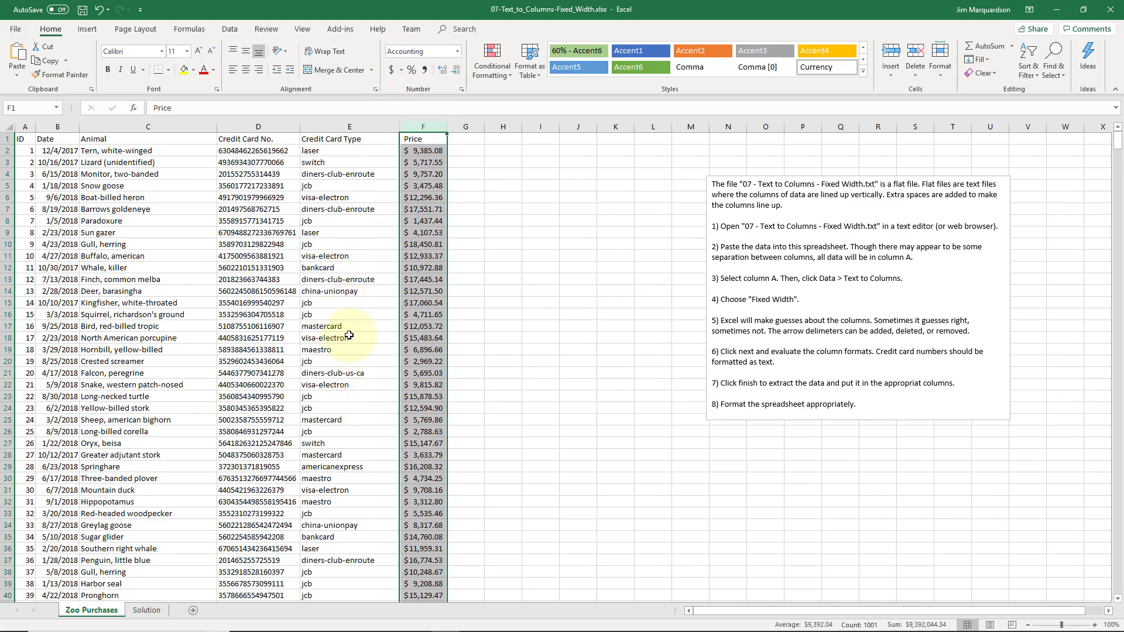
Check the Price header cell, leaving its text unchanged
click(354, 412)
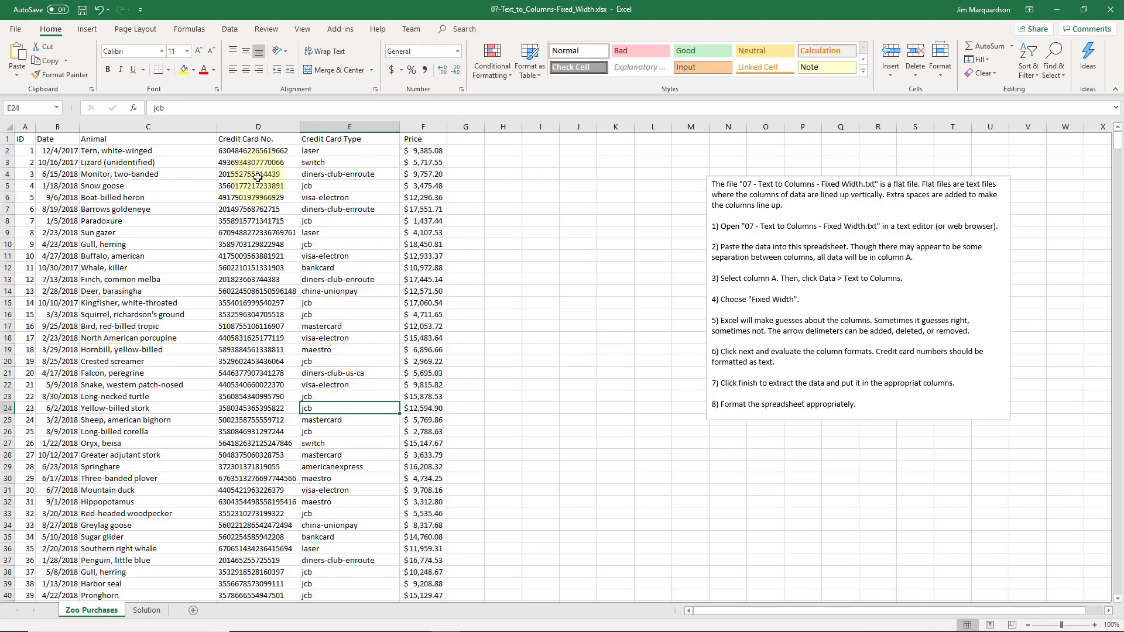
click(414, 141)
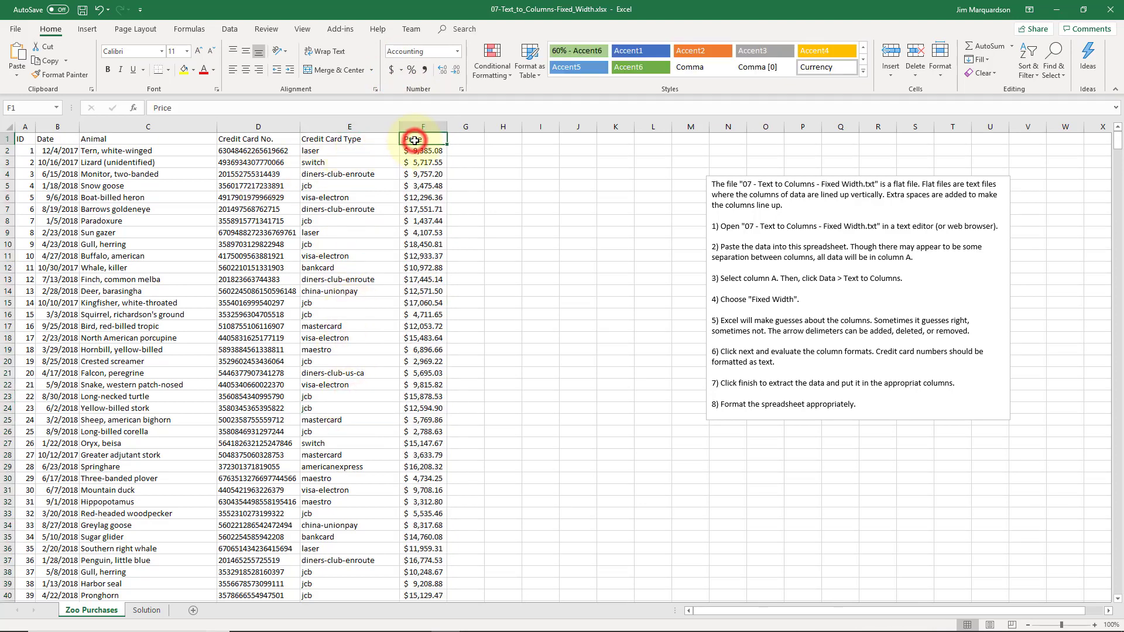
click(328, 107)
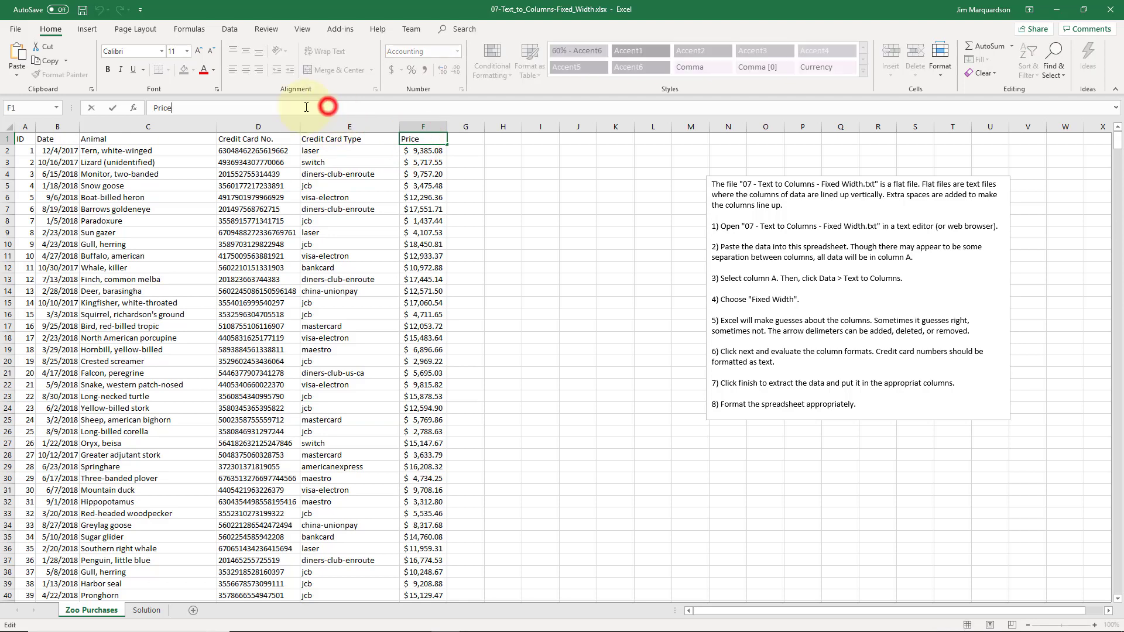
click(153, 108)
key(Return)
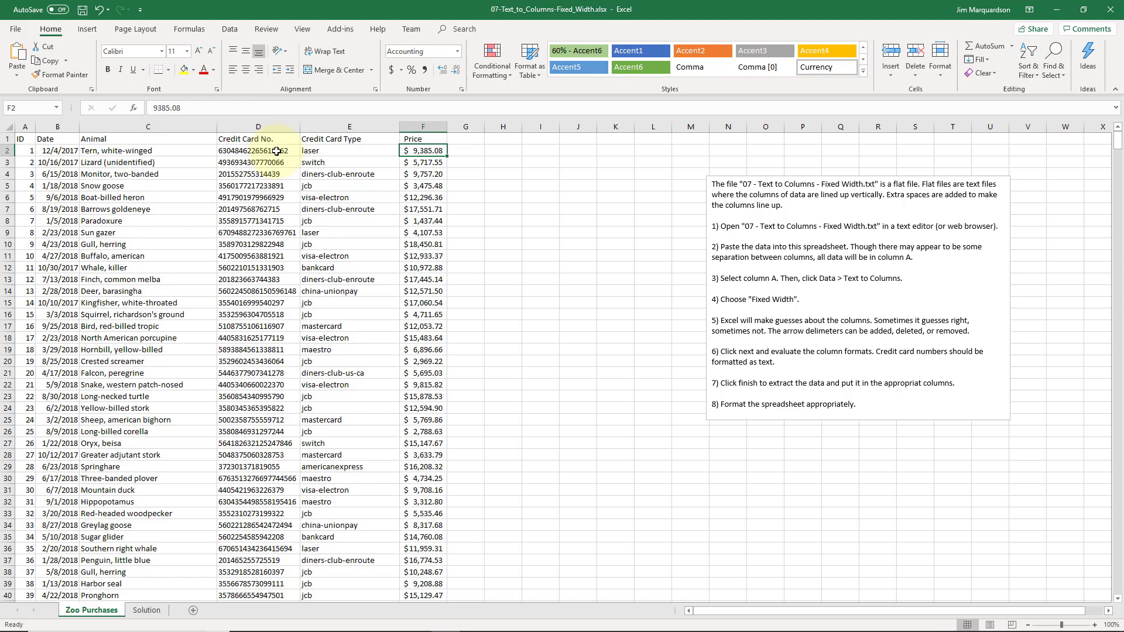
Bold header cells A1:F1 with Ctrl+B
drag(22, 139, 399, 124)
key(ctrl+b)
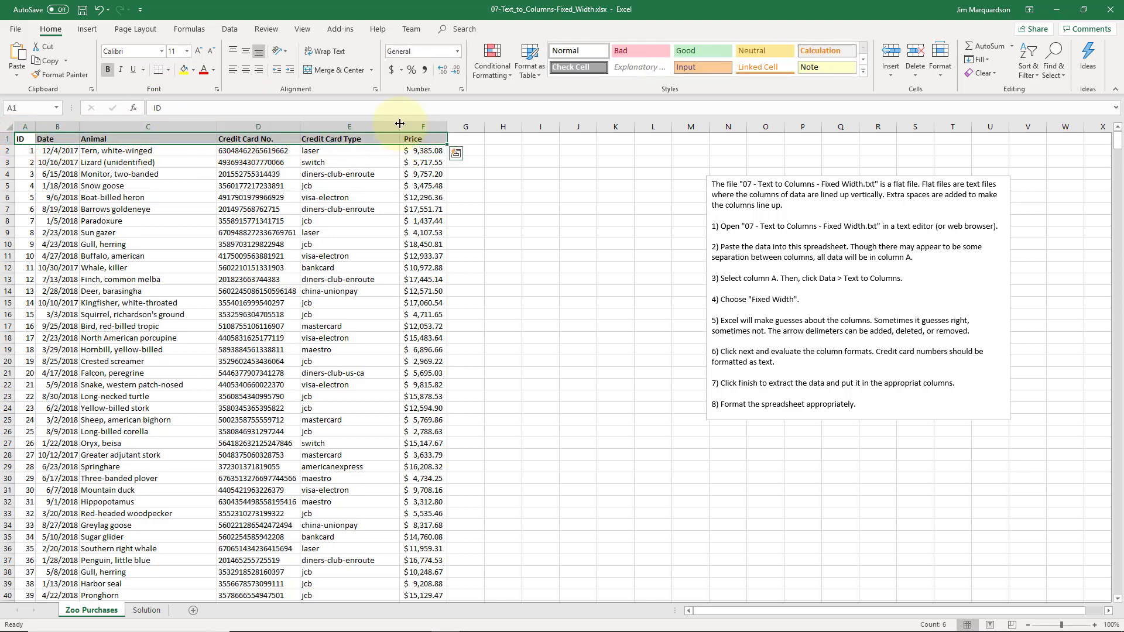